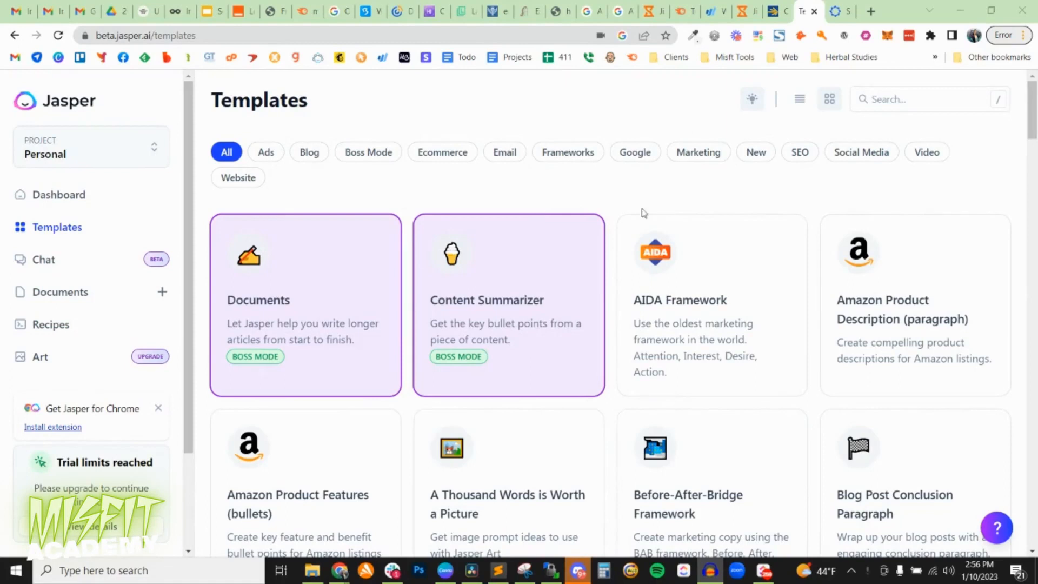
Open the dashboard and review the getting-started checklist of tasks and credits.
{"action": "left_click", "coordinate": [50, 198]}
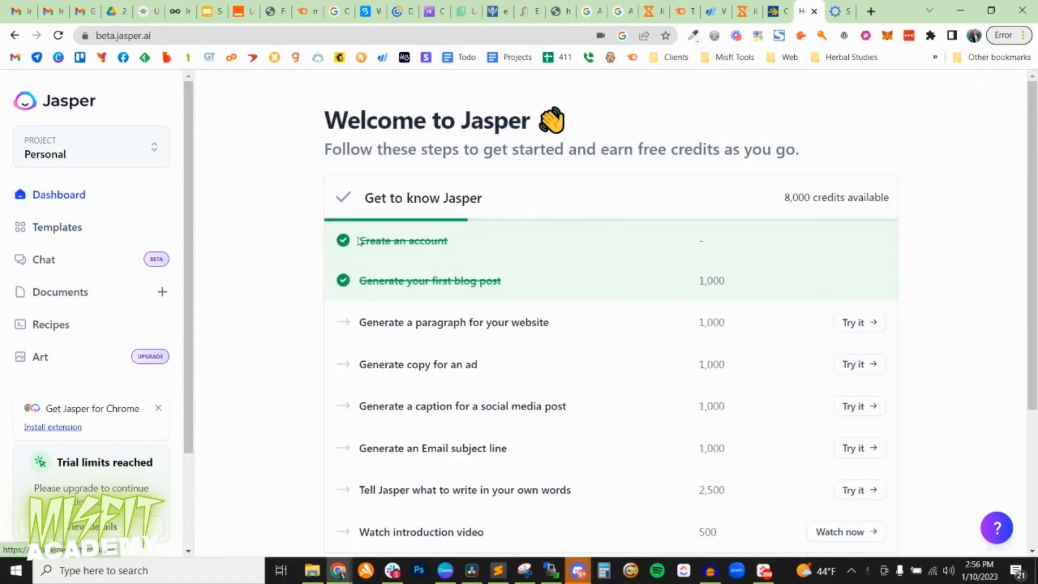
{"action": "scroll", "coordinate": [359, 246], "scroll_direction": "down", "scroll_amount": 3}
{"action": "scroll", "coordinate": [358, 246], "scroll_direction": "up", "scroll_amount": 3}
Open the template library and browse the full range of available content templates.
{"action": "left_click", "coordinate": [75, 231]}
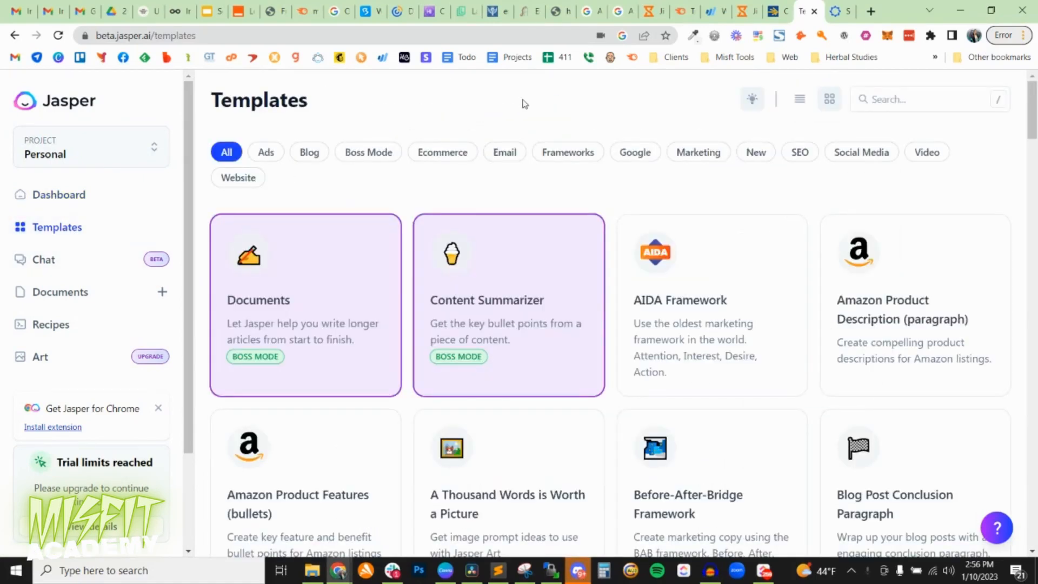
{"action": "scroll", "coordinate": [776, 292], "scroll_direction": "down", "scroll_amount": 4}
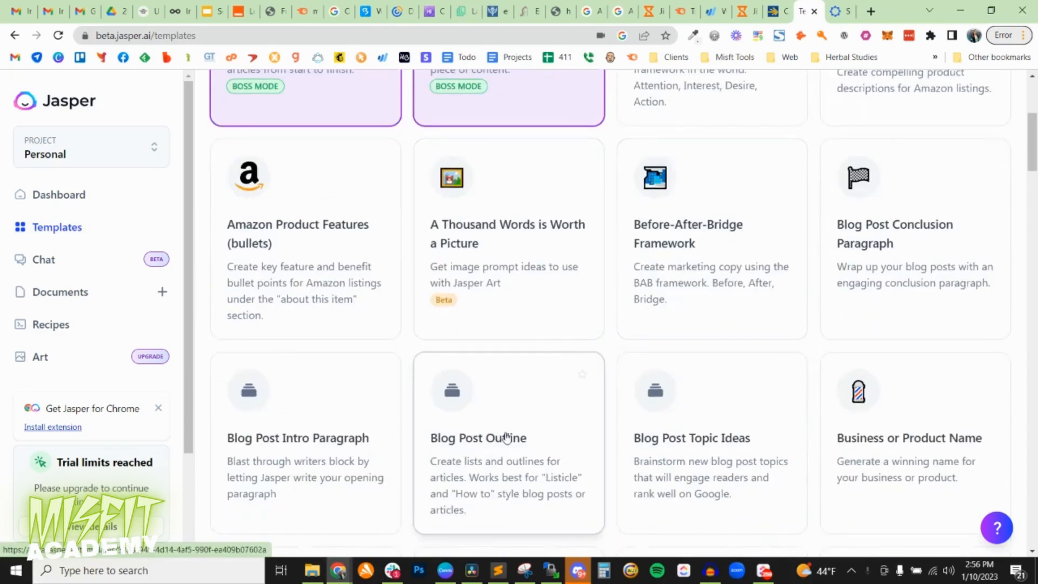
{"action": "scroll", "coordinate": [514, 433], "scroll_direction": "down", "scroll_amount": 4}
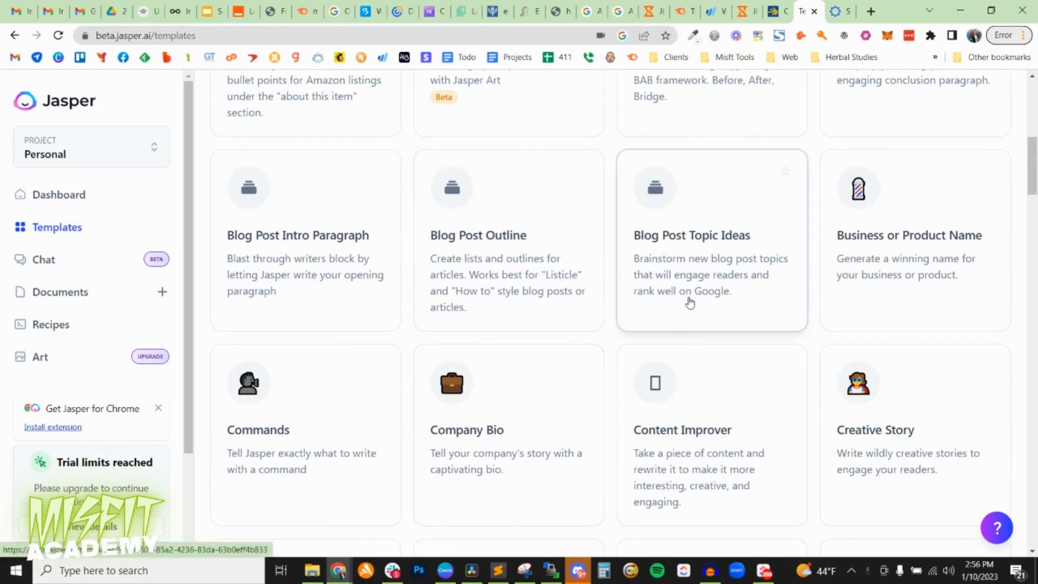
{"action": "scroll", "coordinate": [519, 379], "scroll_direction": "down", "scroll_amount": 1}
{"action": "scroll", "coordinate": [515, 398], "scroll_direction": "down", "scroll_amount": 4}
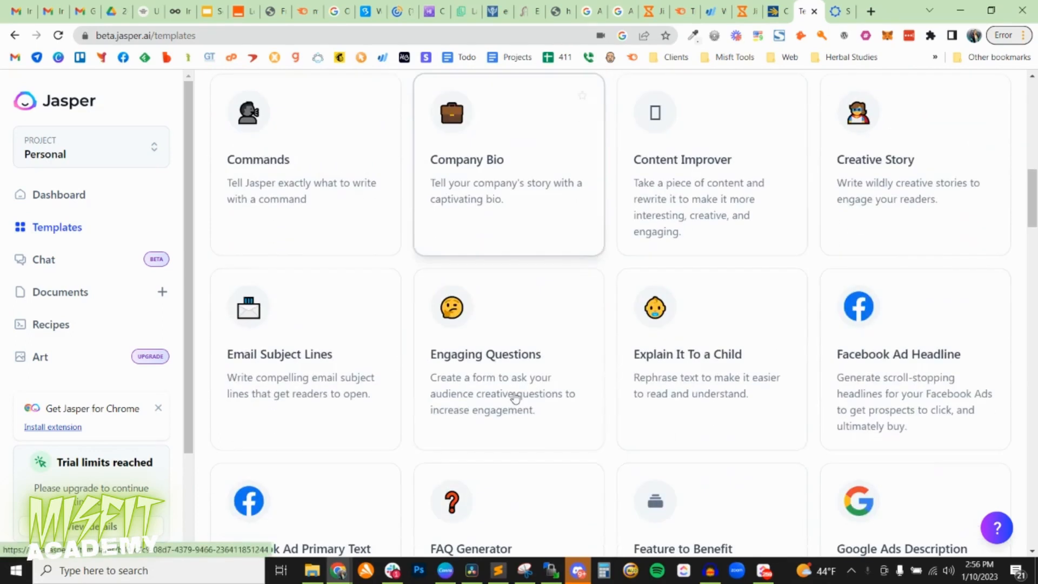
{"action": "scroll", "coordinate": [487, 399], "scroll_direction": "down", "scroll_amount": 1}
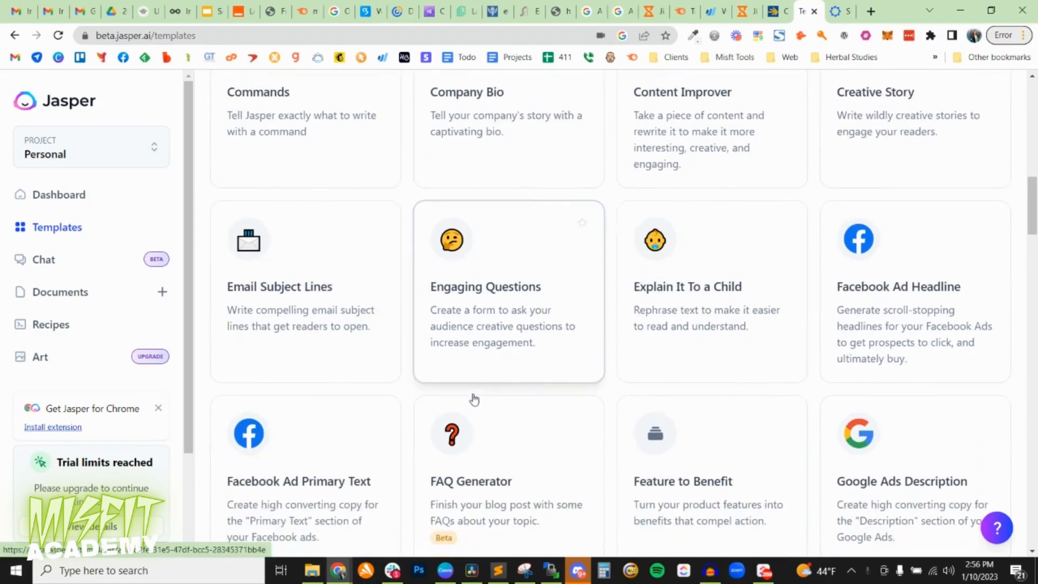
{"action": "scroll", "coordinate": [496, 395], "scroll_direction": "down", "scroll_amount": 10}
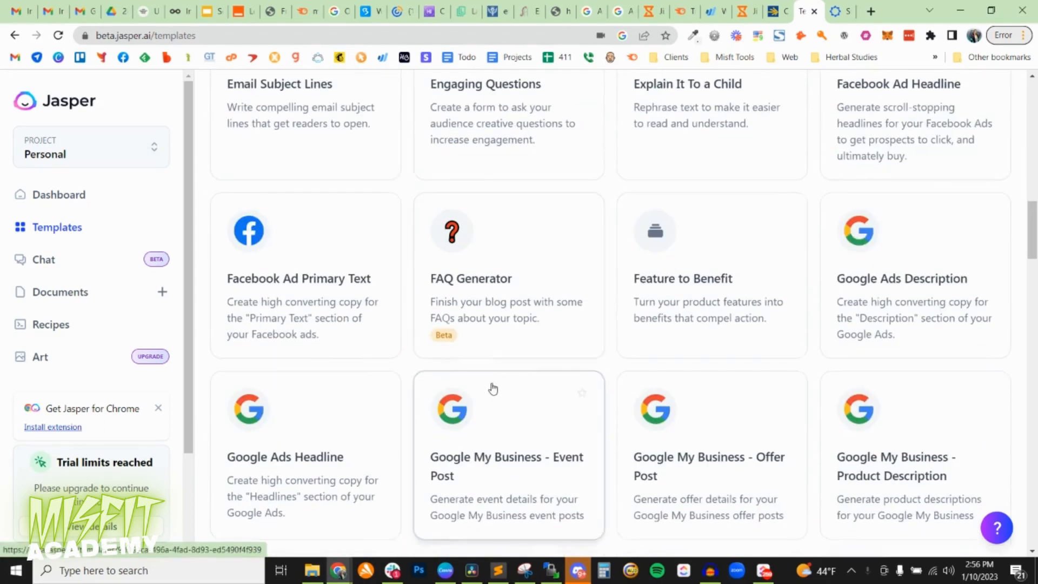
{"action": "scroll", "coordinate": [696, 278], "scroll_direction": "down", "scroll_amount": 2}
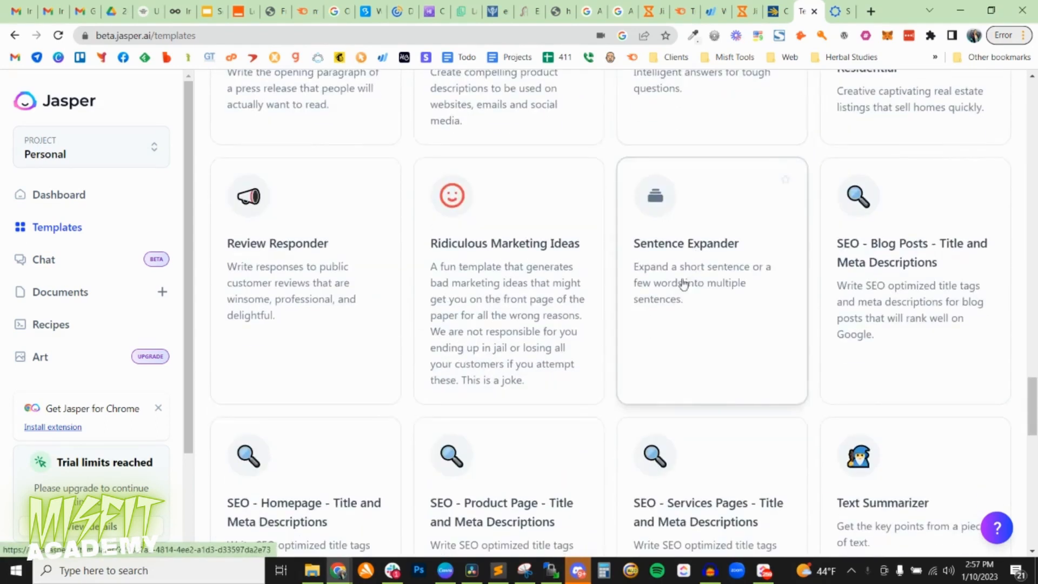
{"action": "scroll", "coordinate": [682, 284], "scroll_direction": "down", "scroll_amount": 3}
{"action": "scroll", "coordinate": [678, 292], "scroll_direction": "down", "scroll_amount": 4}
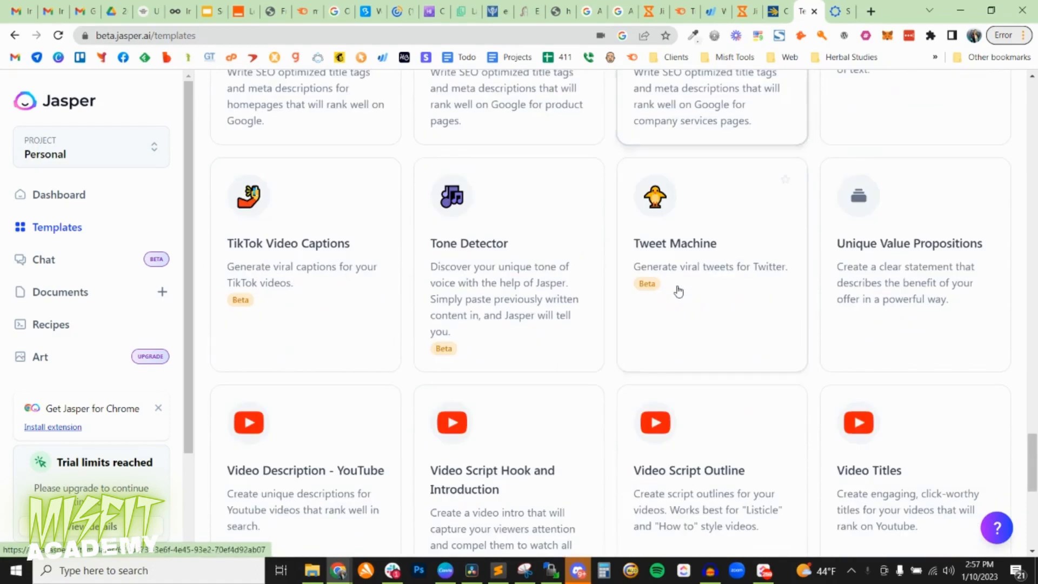
{"action": "scroll", "coordinate": [678, 292], "scroll_direction": "down", "scroll_amount": 6}
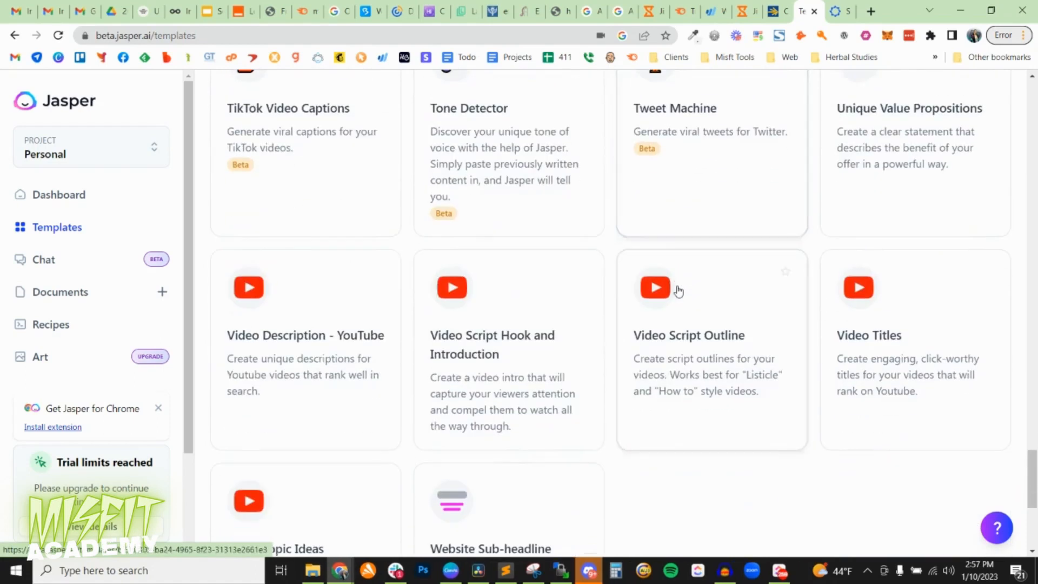
{"action": "scroll", "coordinate": [676, 290], "scroll_direction": "up", "scroll_amount": 15}
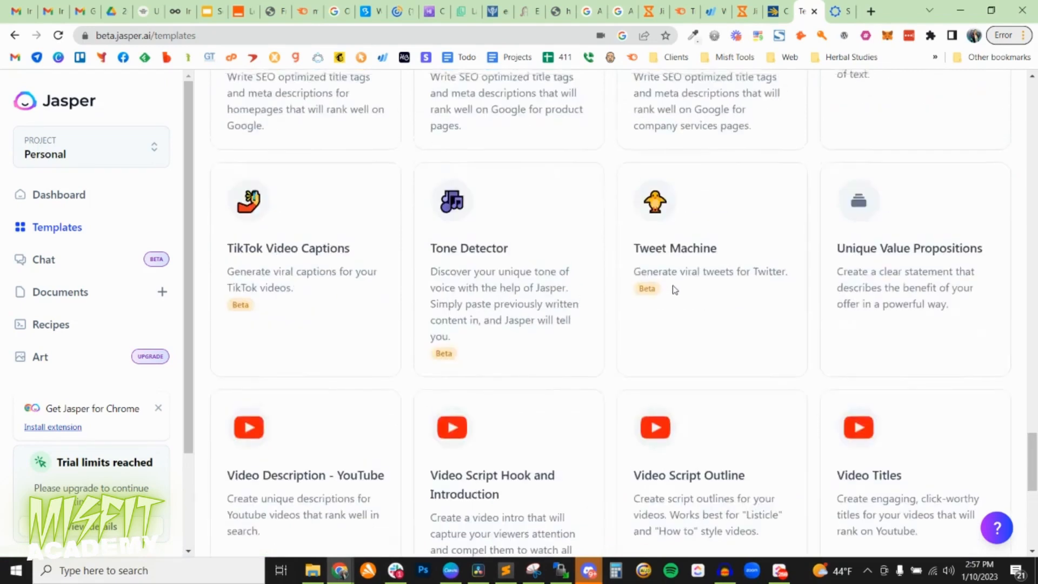
{"action": "scroll", "coordinate": [652, 285], "scroll_direction": "up", "scroll_amount": 5}
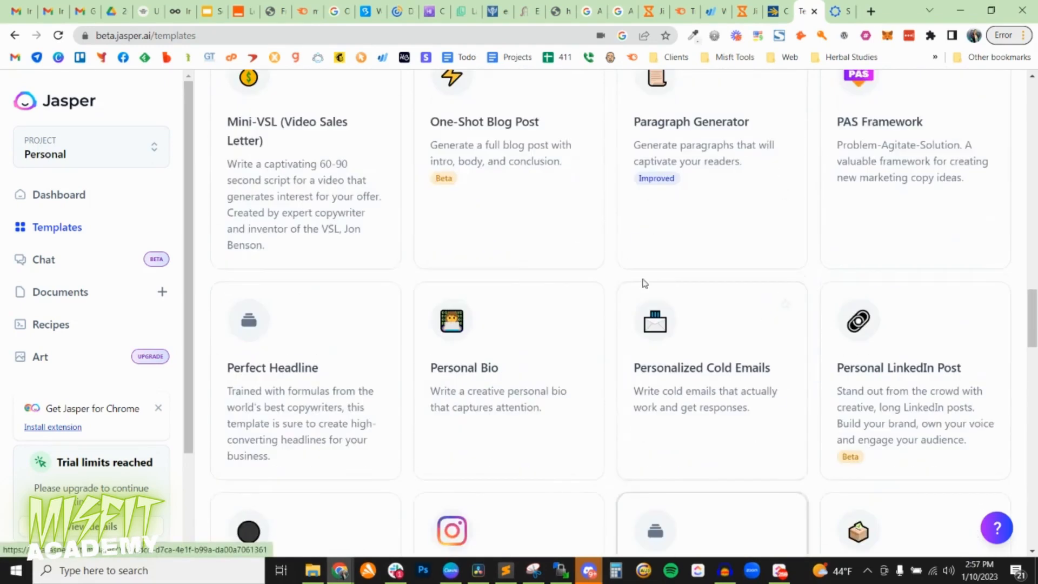
{"action": "scroll", "coordinate": [541, 335], "scroll_direction": "up", "scroll_amount": 2}
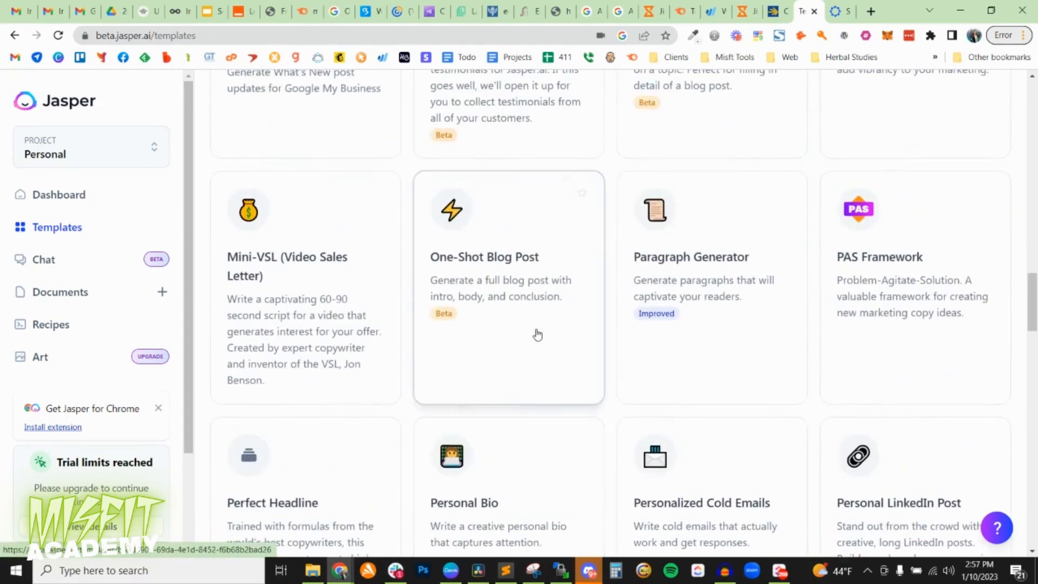
{"action": "scroll", "coordinate": [536, 334], "scroll_direction": "up", "scroll_amount": 7}
{"action": "scroll", "coordinate": [401, 345], "scroll_direction": "up", "scroll_amount": 10}
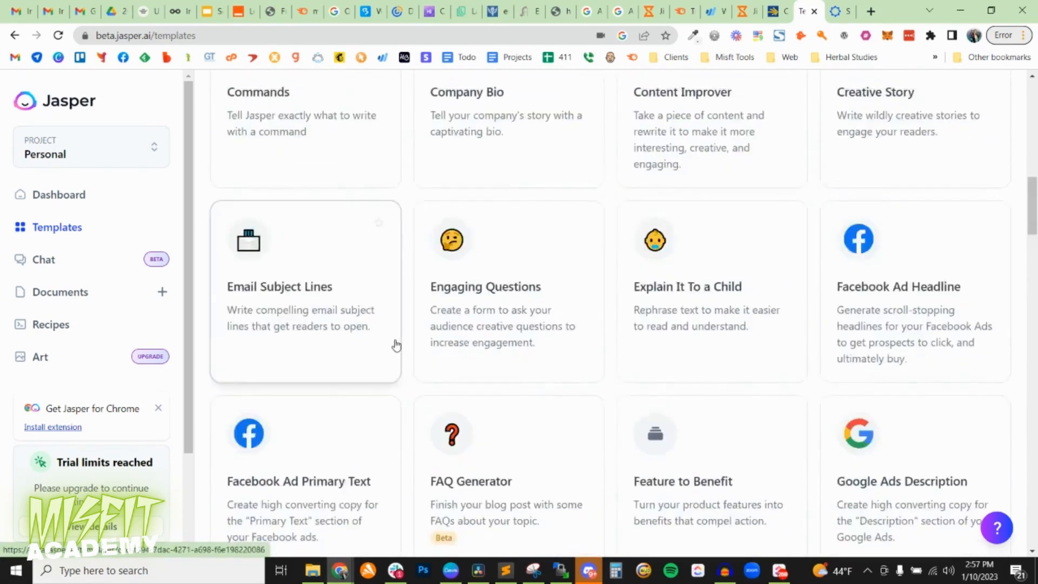
Open the Commands template and replace its command with "Create me a video script about a small town pharmacy".
{"action": "left_click", "coordinate": [257, 361]}
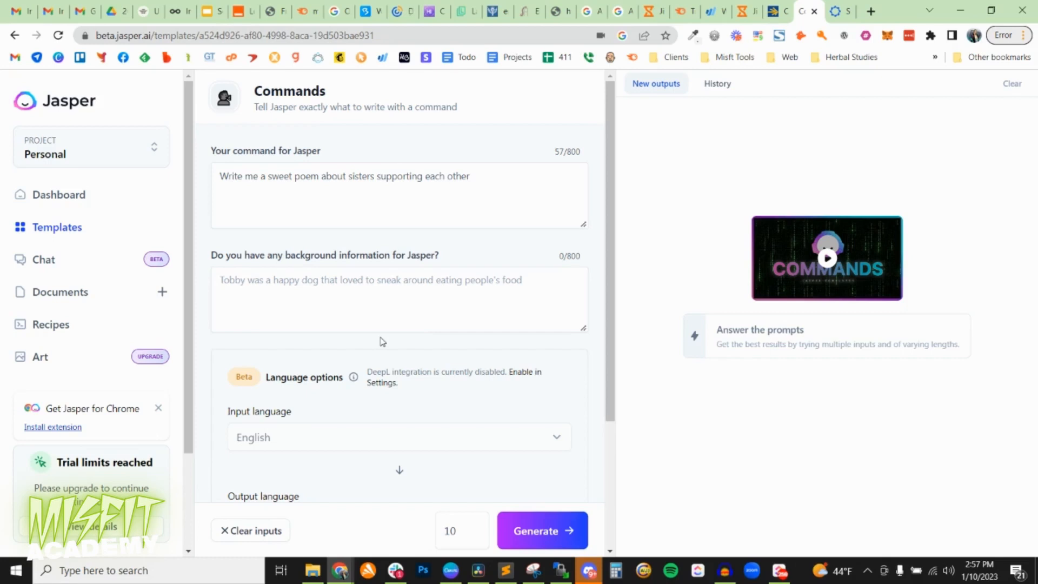
{"action": "left_click", "coordinate": [480, 192]}
{"action": "key", "text": "ctrl+a"}
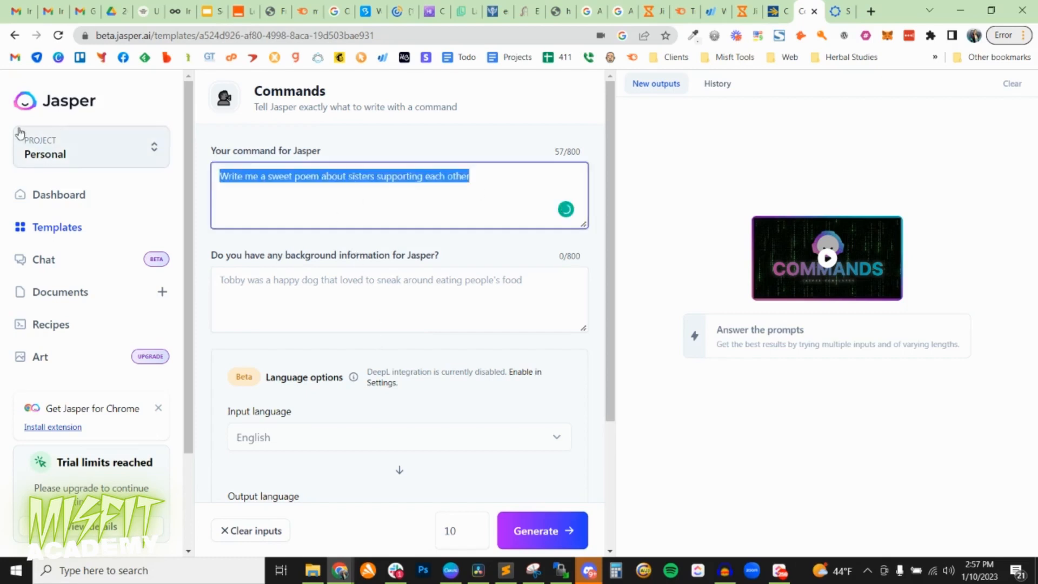
{"action": "key", "text": "BackSpace"}
{"action": "type", "text": "Create"}
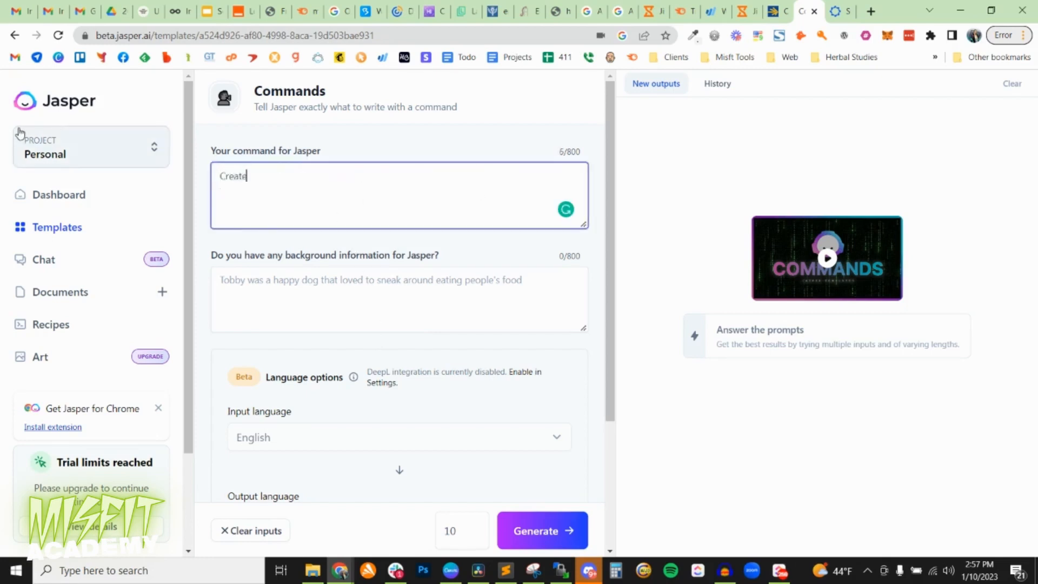
{"action": "type", "text": " me a video script about a small tow"}
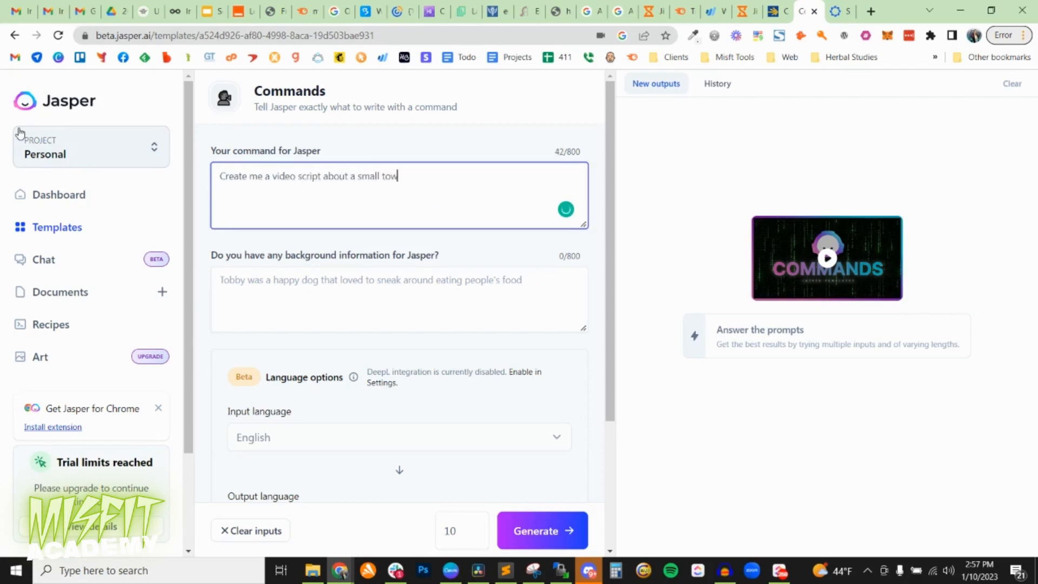
{"action": "type", "text": "n pharmacy"}
Enter the background information "Potter Drugs is a small pharmacy in Illinois that focuses on customer satisfaction".
{"action": "left_click", "coordinate": [310, 317]}
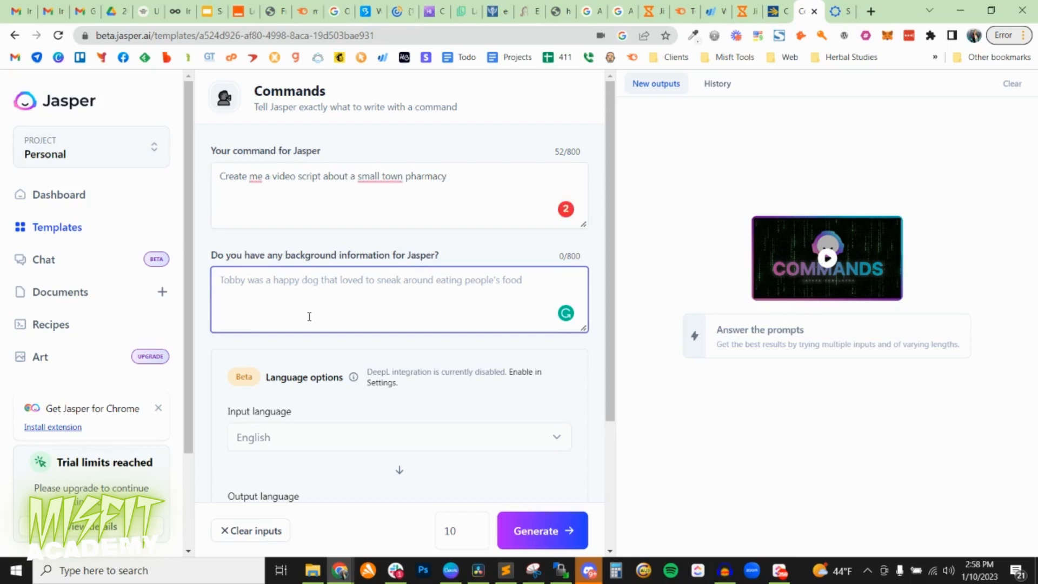
{"action": "type", "text": "Potter "}
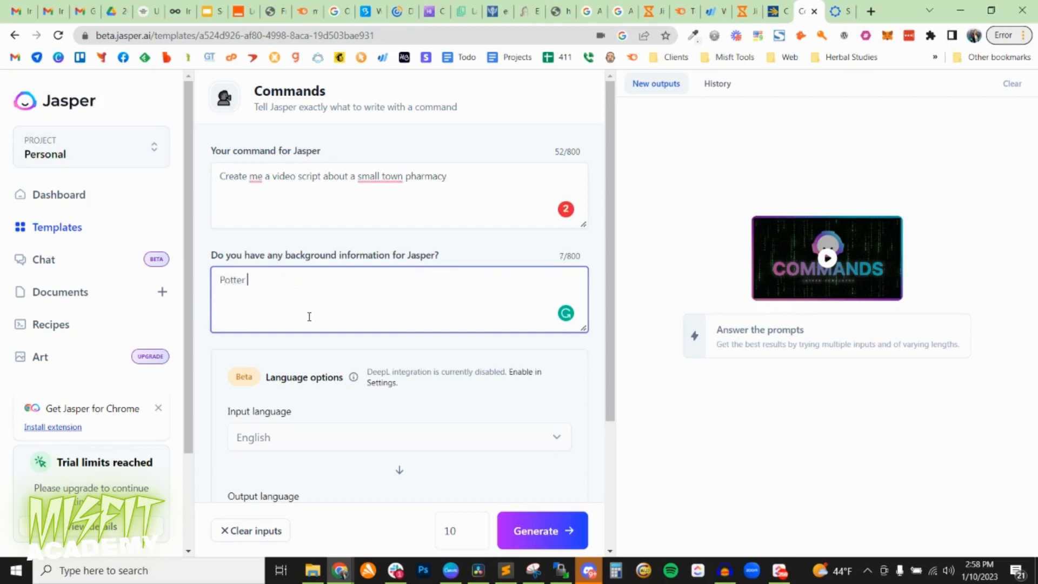
{"action": "type", "text": "Drugs is a small pharmacy in "}
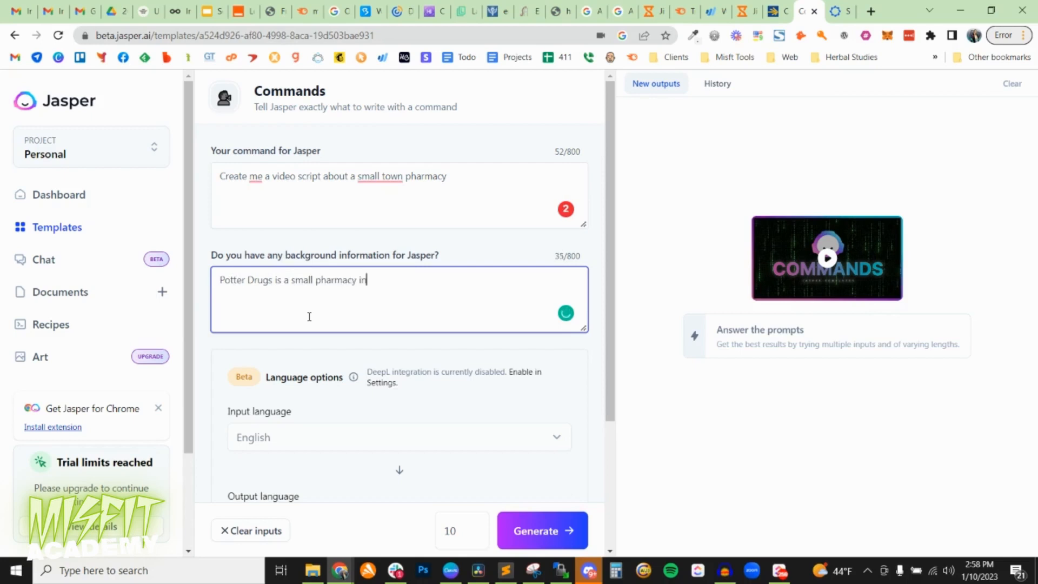
{"action": "type", "text": "Illinois that focuses on customer satisfac"}
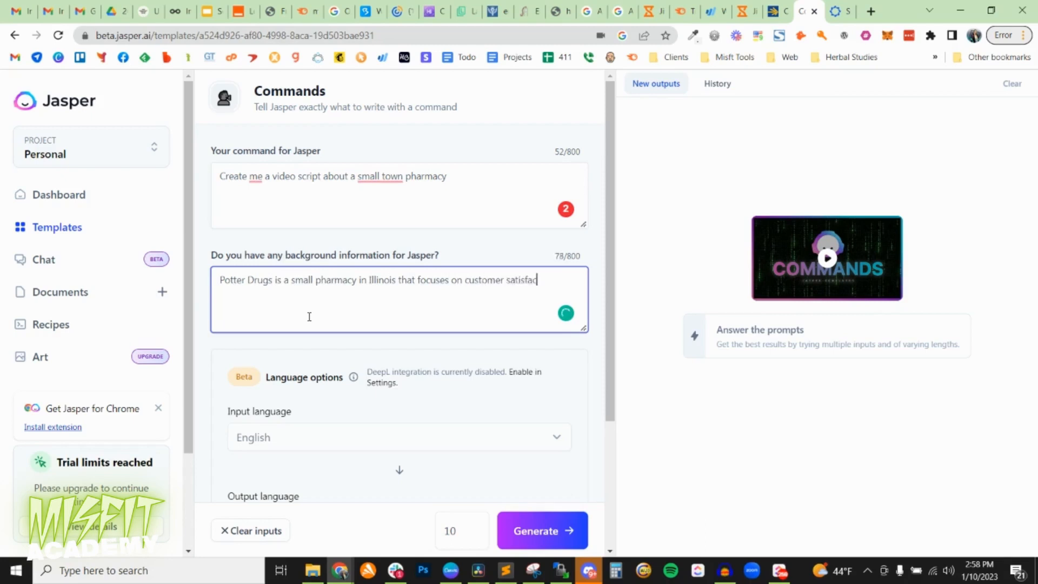
{"action": "type", "text": "tion"}
Check the language options and append "in a witty tone" to the end of the command.
{"action": "scroll", "coordinate": [317, 459], "scroll_direction": "down", "scroll_amount": 3}
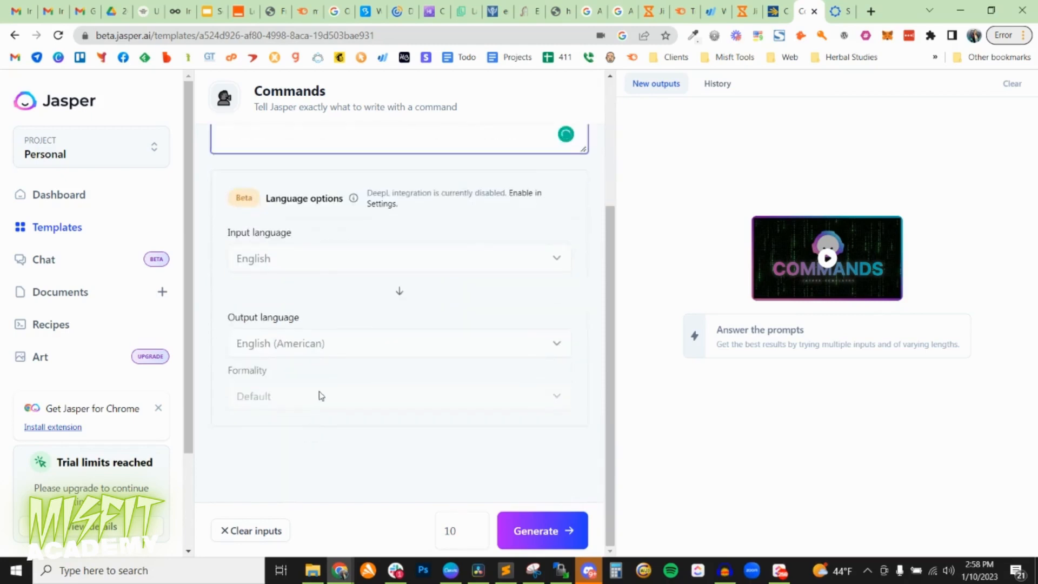
{"action": "scroll", "coordinate": [301, 343], "scroll_direction": "up", "scroll_amount": 3}
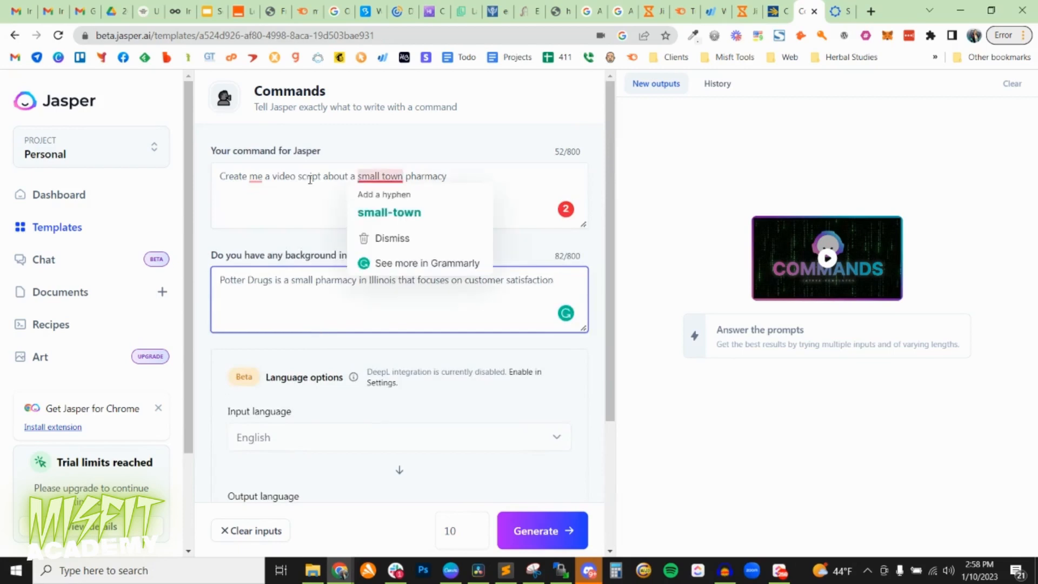
{"action": "left_click", "coordinate": [472, 178]}
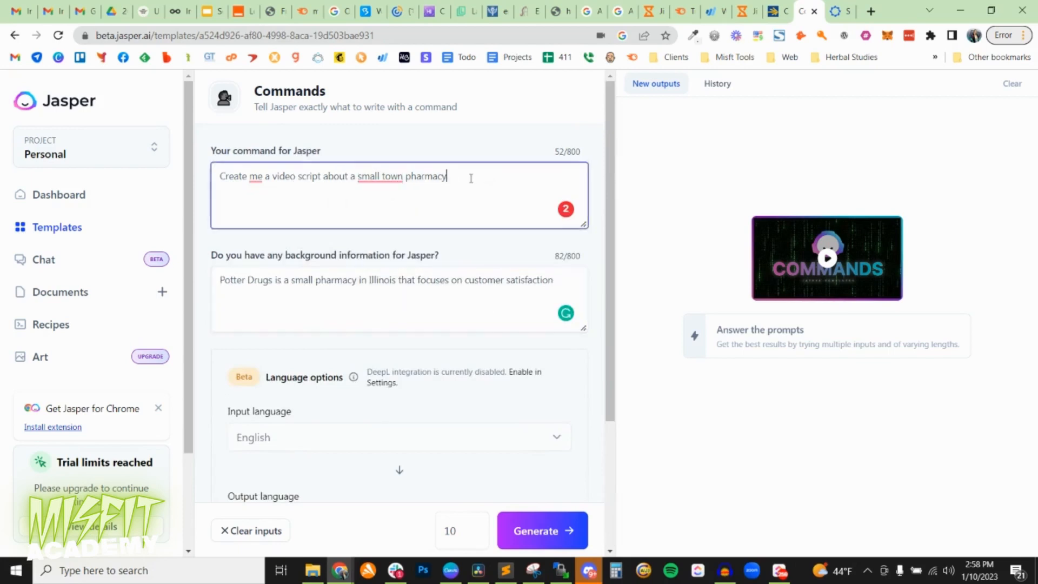
{"action": "type", "text": "in a witty tone"}
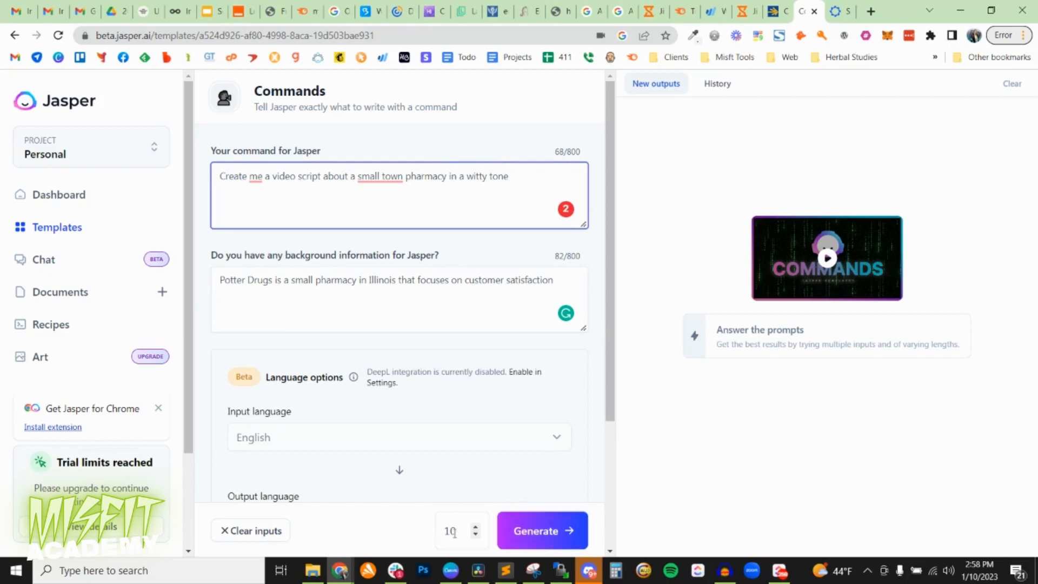
Set the number of outputs to 1 and generate the video script.
{"action": "left_click_drag", "start_coordinate": [466, 530], "coordinate": [443, 530]}
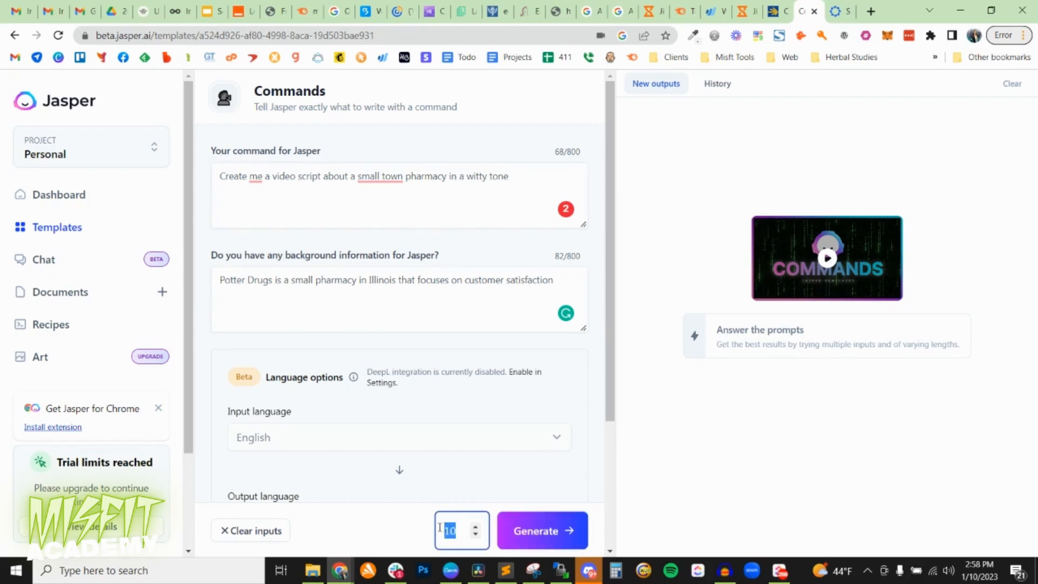
{"action": "type", "text": "1"}
{"action": "left_click", "coordinate": [558, 539]}
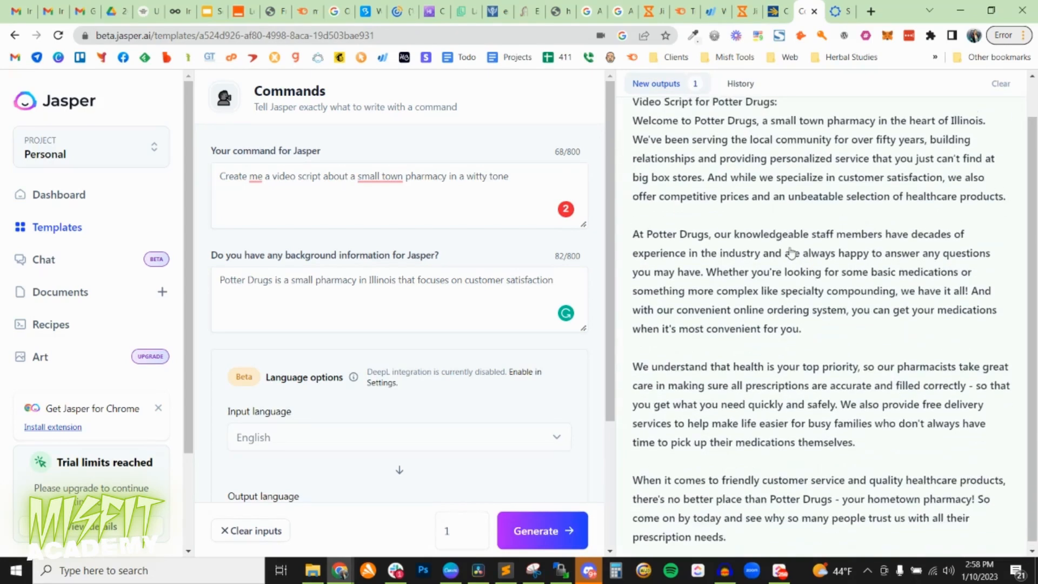
Open the generated Potter Drugs video script in its enlarged view and read it through.
{"action": "scroll", "coordinate": [791, 253], "scroll_direction": "up", "scroll_amount": 1}
{"action": "scroll", "coordinate": [790, 253], "scroll_direction": "down", "scroll_amount": 1}
{"action": "scroll", "coordinate": [789, 252], "scroll_direction": "up", "scroll_amount": 1}
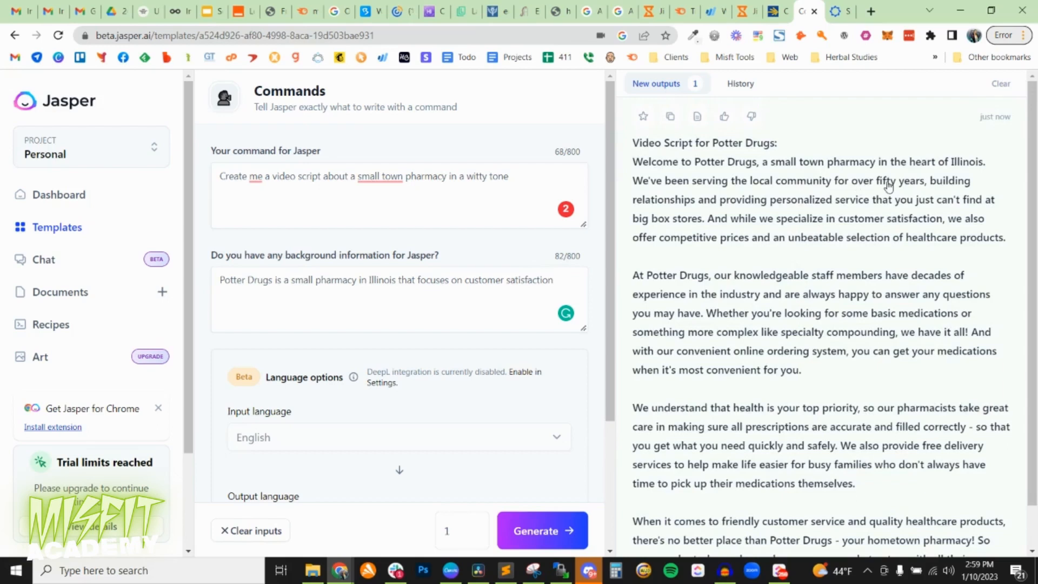
{"action": "left_click", "coordinate": [888, 186]}
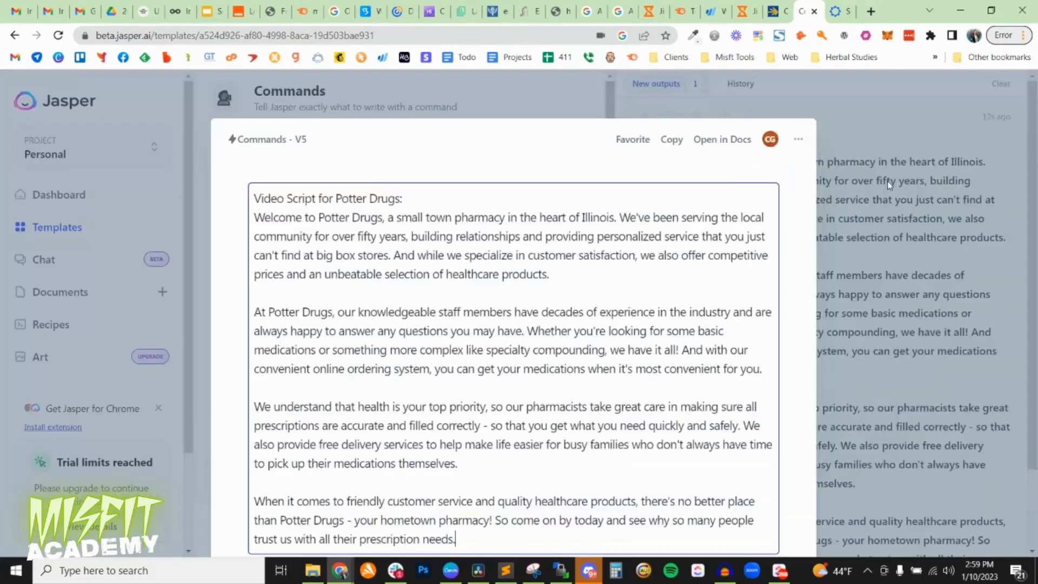
{"action": "scroll", "coordinate": [525, 254], "scroll_direction": "down", "scroll_amount": 2}
{"action": "scroll", "coordinate": [515, 220], "scroll_direction": "up", "scroll_amount": 2}
{"action": "scroll", "coordinate": [474, 216], "scroll_direction": "down", "scroll_amount": 3}
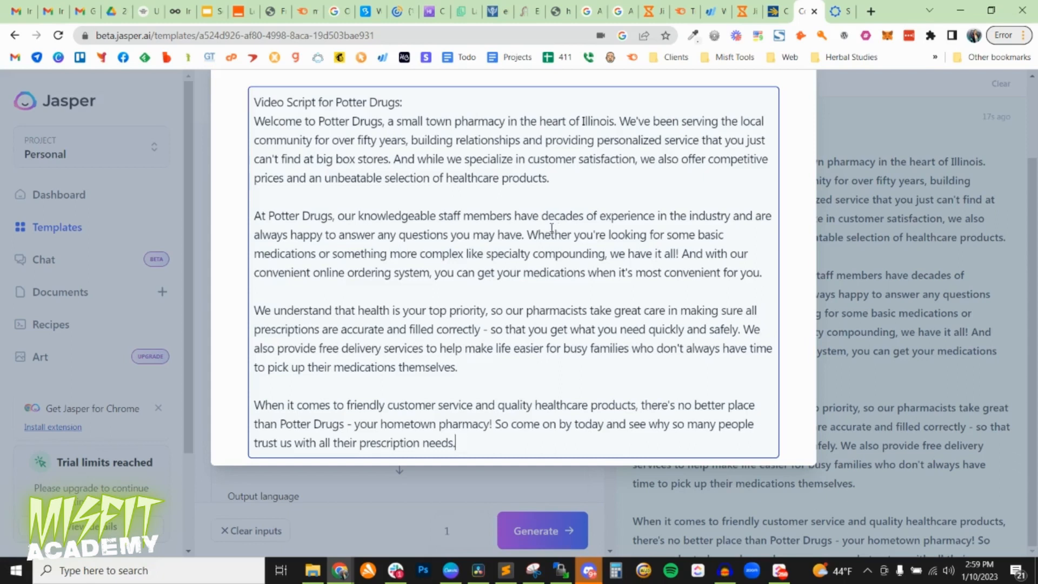
{"action": "scroll", "coordinate": [514, 190], "scroll_direction": "up", "scroll_amount": 2}
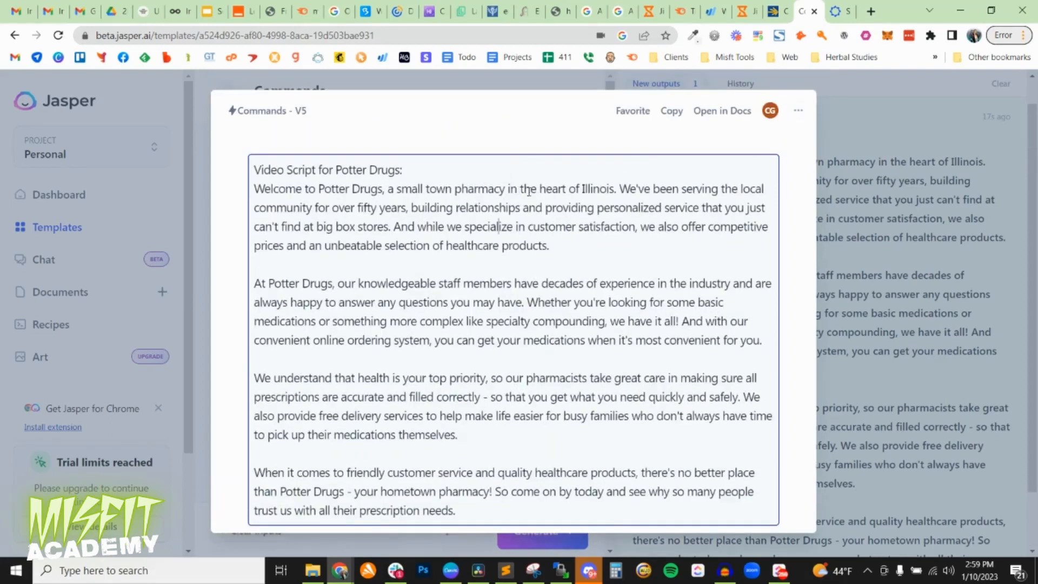
Highlight "fifty years" in the script's opening paragraph and check the remaining text for invented details.
{"action": "left_click_drag", "start_coordinate": [408, 208], "coordinate": [357, 207]}
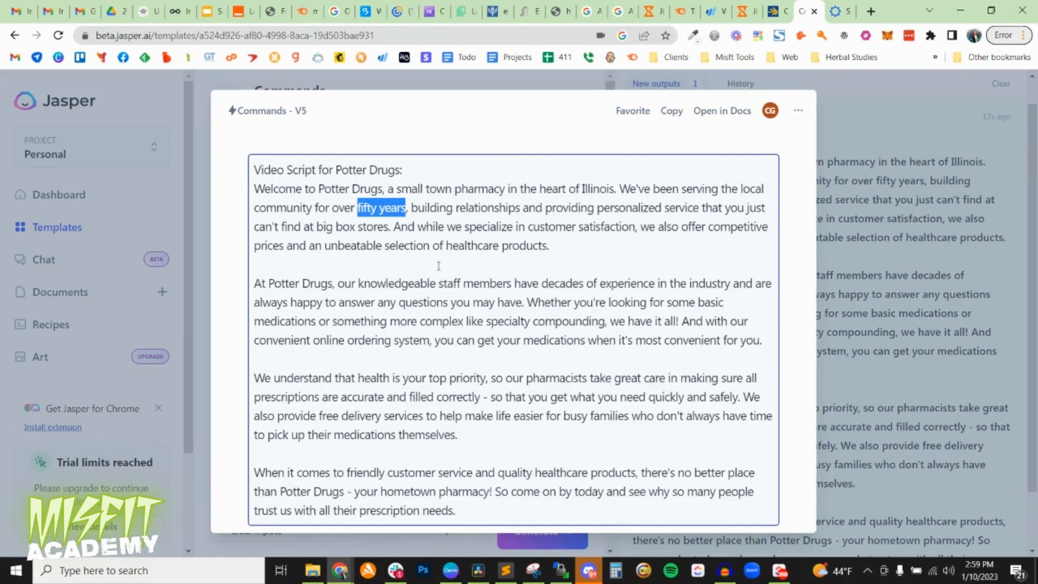
{"action": "scroll", "coordinate": [452, 270], "scroll_direction": "down", "scroll_amount": 2}
{"action": "scroll", "coordinate": [503, 256], "scroll_direction": "up", "scroll_amount": 2}
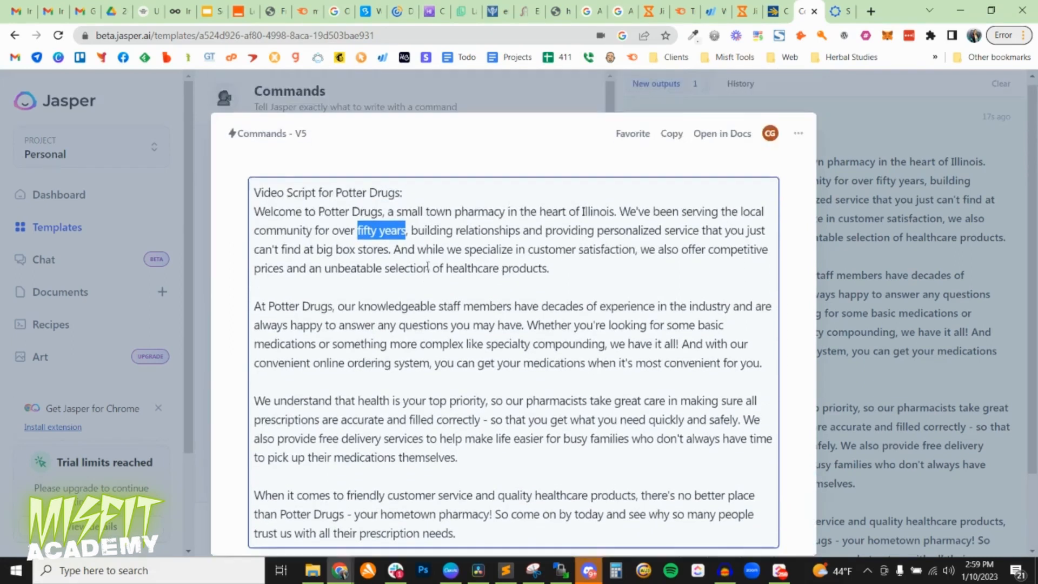
{"action": "scroll", "coordinate": [465, 258], "scroll_direction": "down", "scroll_amount": 2}
{"action": "scroll", "coordinate": [431, 260], "scroll_direction": "up", "scroll_amount": 2}
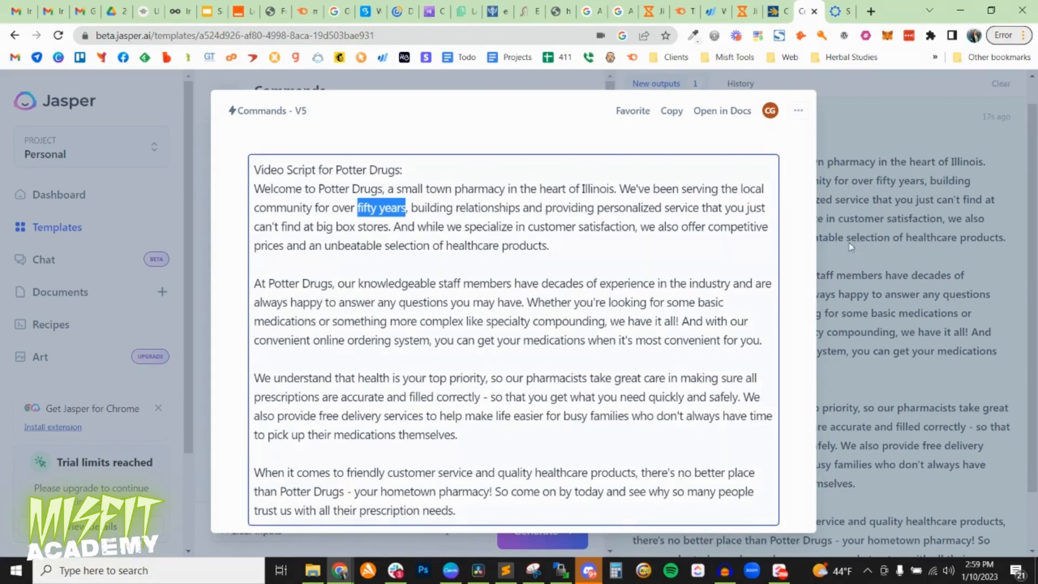
Reread the Potter Drugs script, highlight the "fifty years" claim in the opening paragraph, and close the enlarged view.
{"action": "left_click", "coordinate": [534, 304]}
{"action": "scroll", "coordinate": [533, 307], "scroll_direction": "down", "scroll_amount": 2}
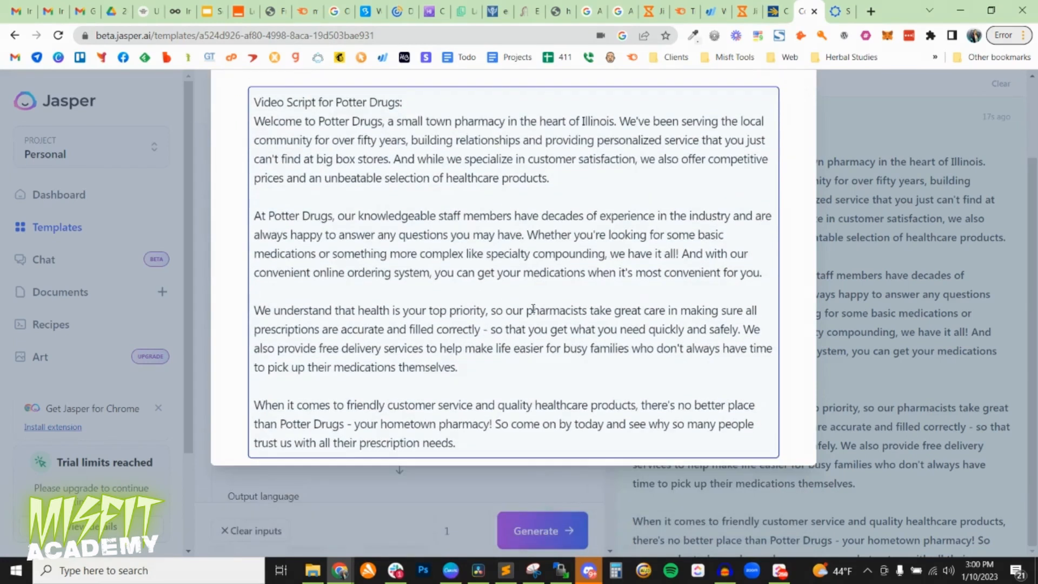
{"action": "scroll", "coordinate": [532, 309], "scroll_direction": "up", "scroll_amount": 2}
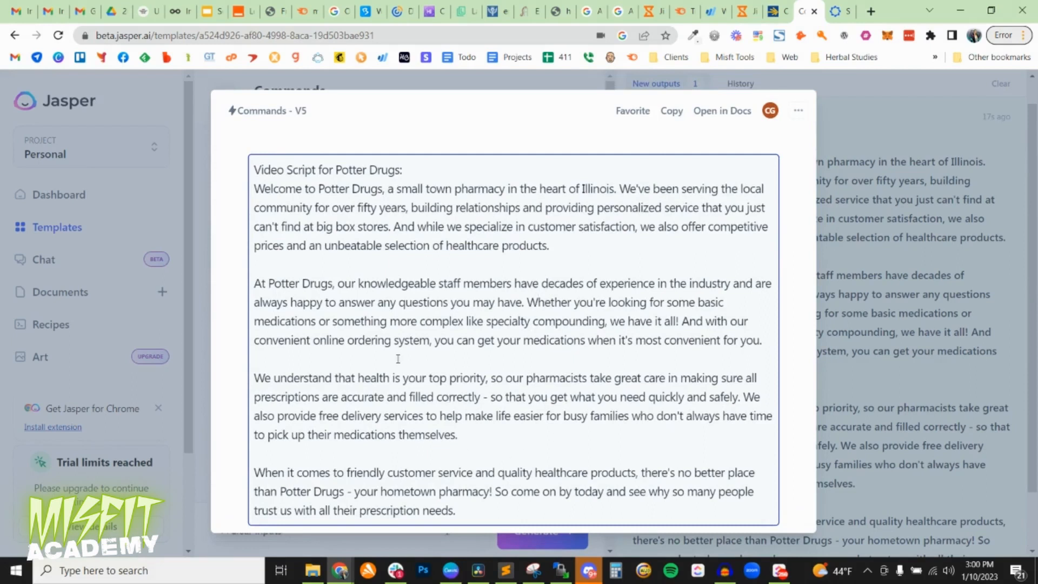
{"action": "left_click_drag", "start_coordinate": [406, 208], "coordinate": [364, 207]}
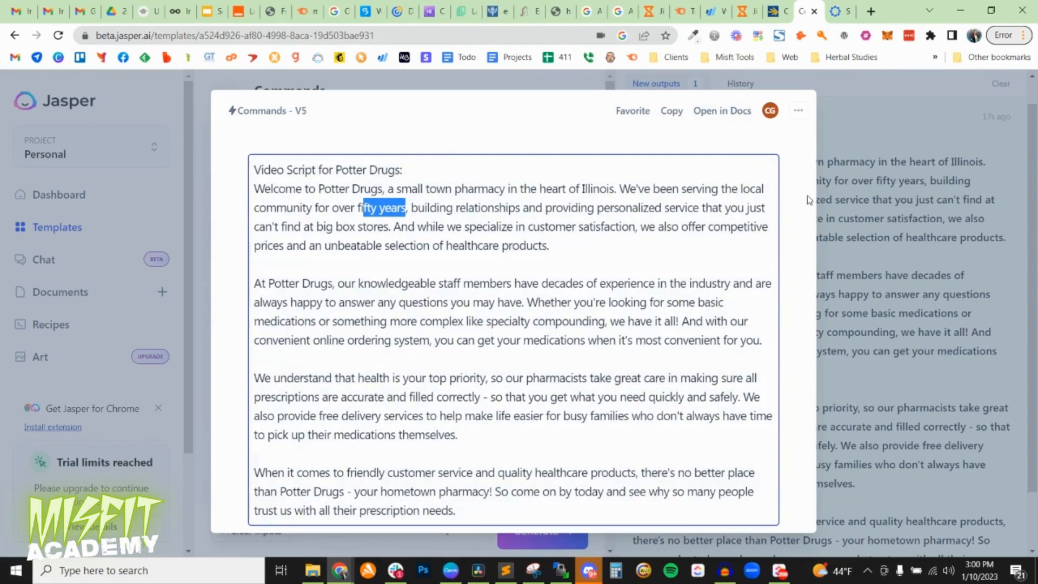
{"action": "left_click", "coordinate": [838, 202]}
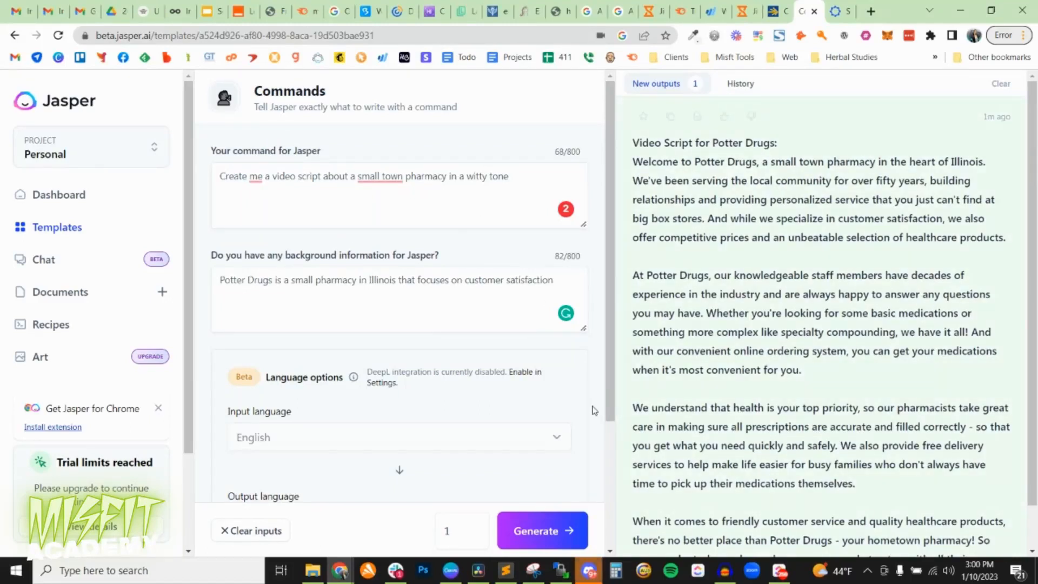
Clear the previous inputs and enter the command "Give me social media prompts about supporting small businesses in a witty tone".
{"action": "triple_click", "coordinate": [457, 206]}
{"action": "left_click", "coordinate": [250, 530]}
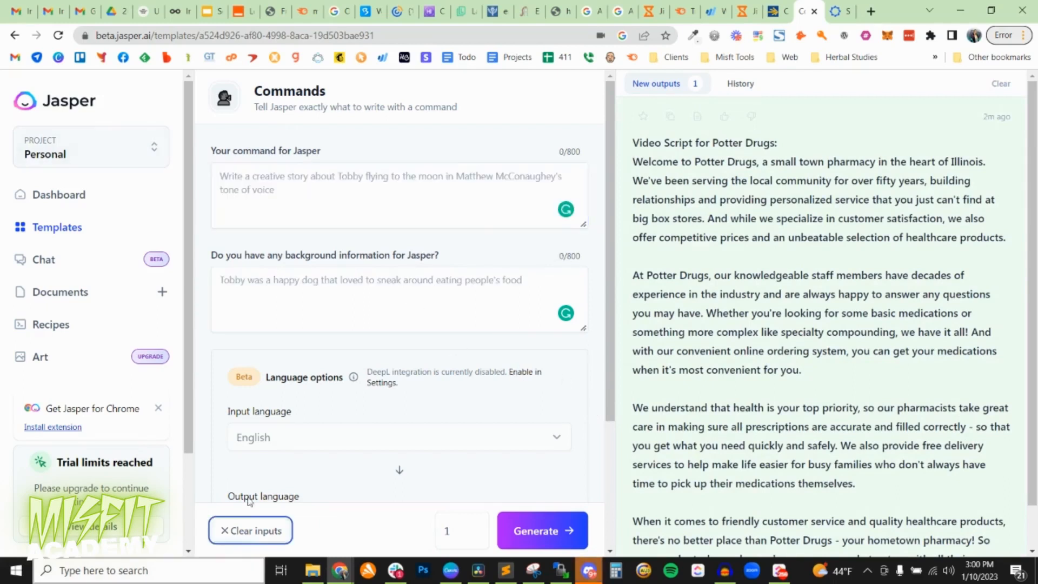
{"action": "left_click", "coordinate": [324, 198]}
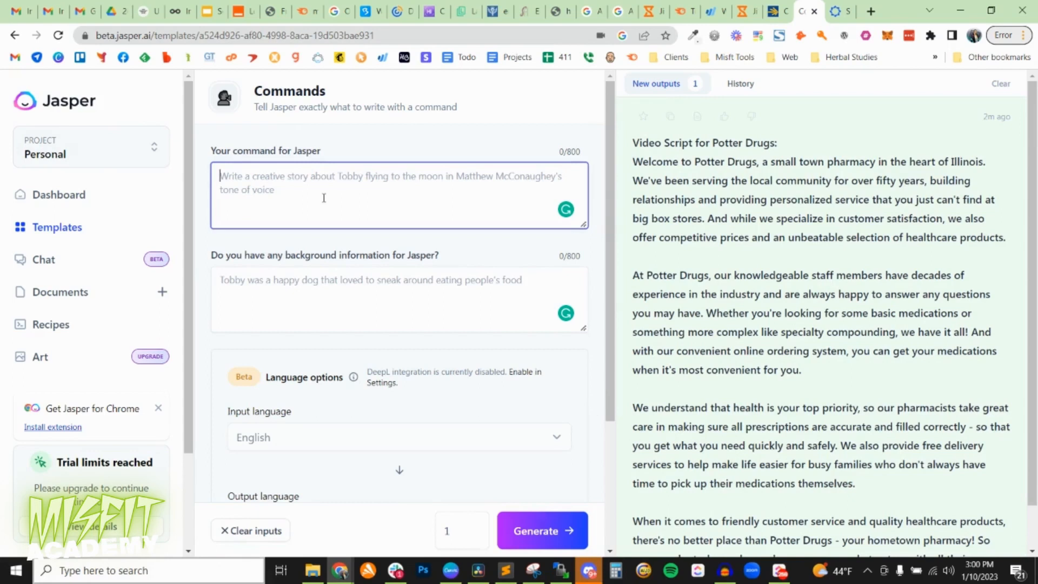
{"action": "type", "text": "Give m"}
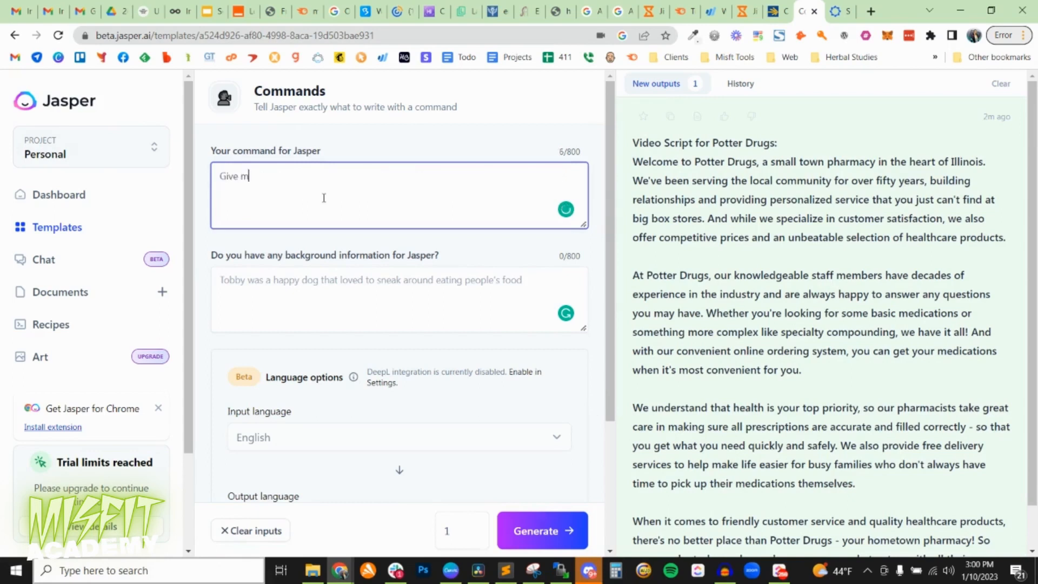
{"action": "type", "text": "e social media prompts"}
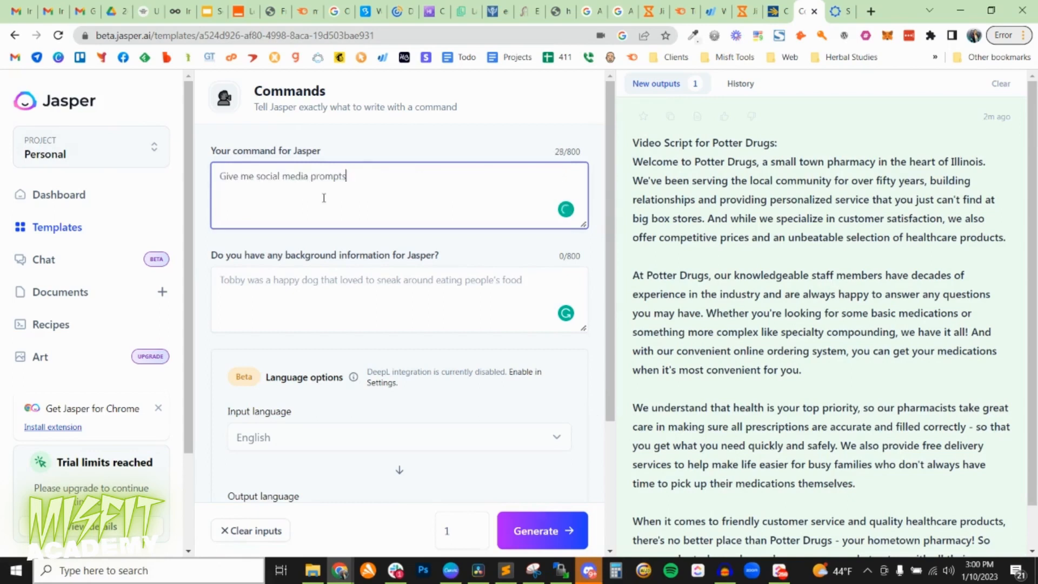
{"action": "type", "text": " about supporting small businesses in a"}
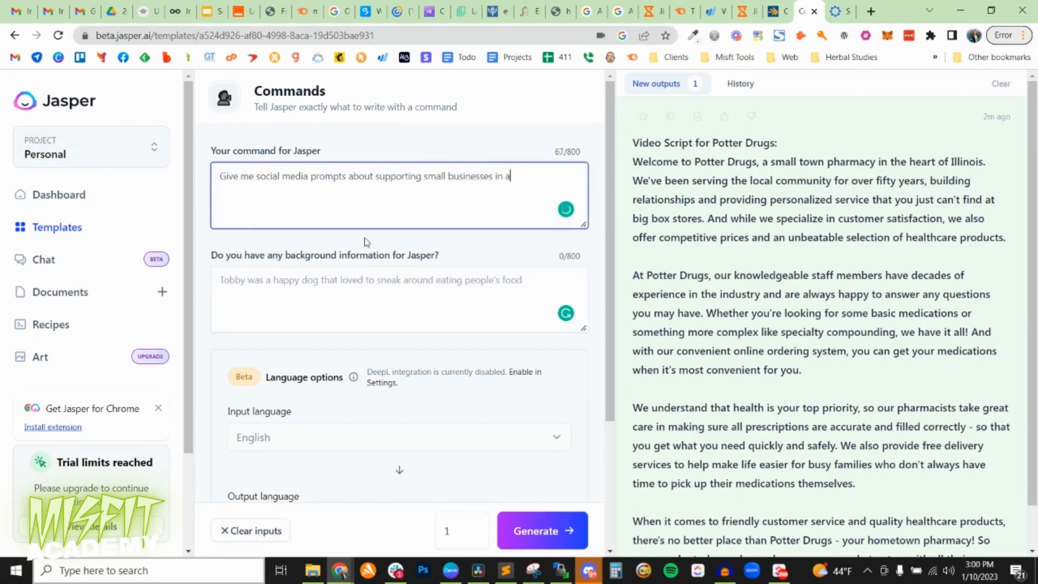
{"action": "key", "text": "BackSpace"}
{"action": "key", "text": "BackSpace"}
{"action": "type", "text": "witty tone"}
Generate the social media prompts with one output, and generate again with the number of outputs set to 10.
{"action": "left_click", "coordinate": [538, 531]}
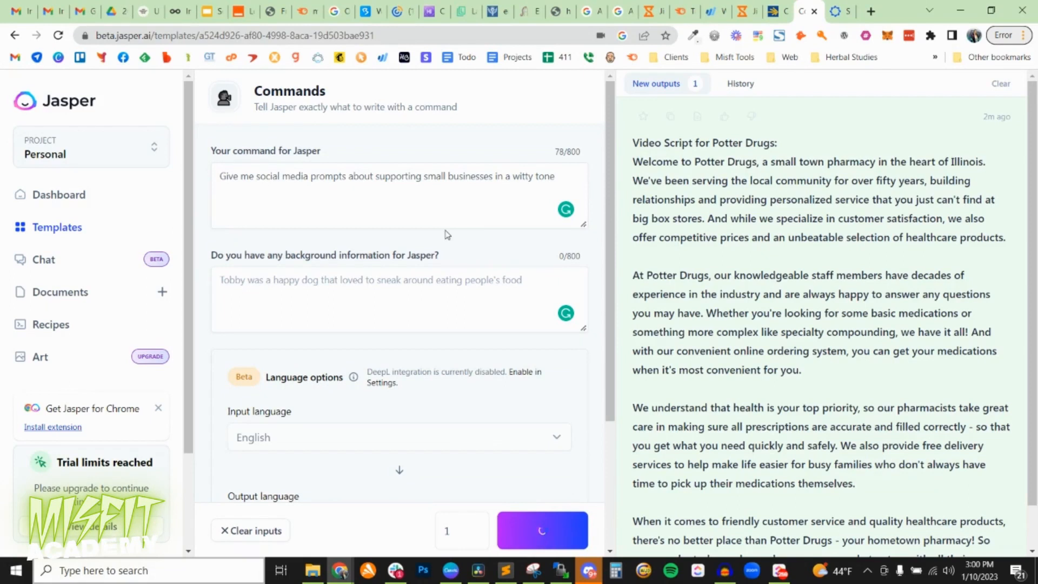
{"action": "double_click", "coordinate": [459, 532]}
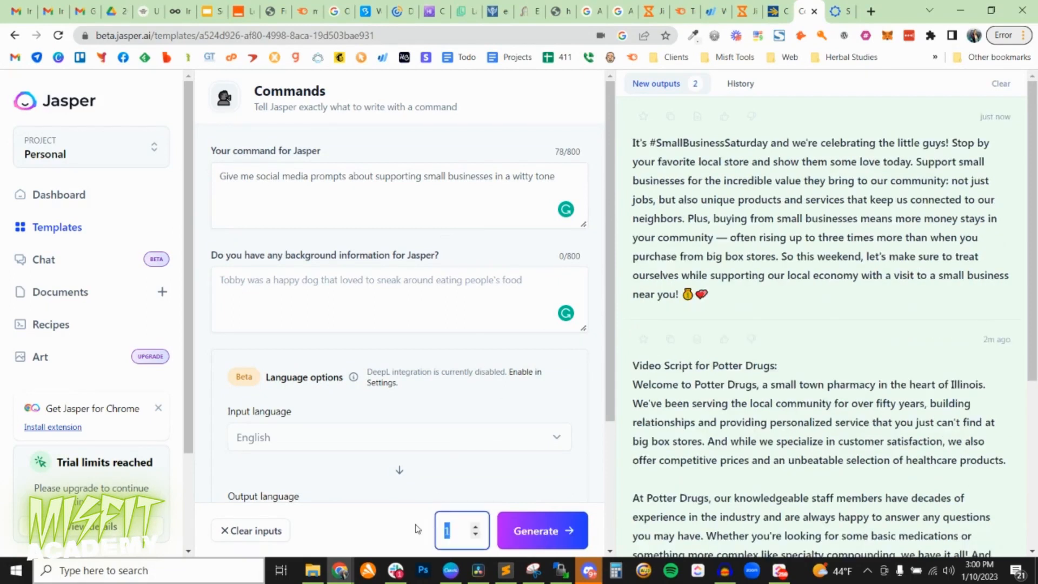
{"action": "type", "text": "10"}
{"action": "left_click", "coordinate": [522, 538]}
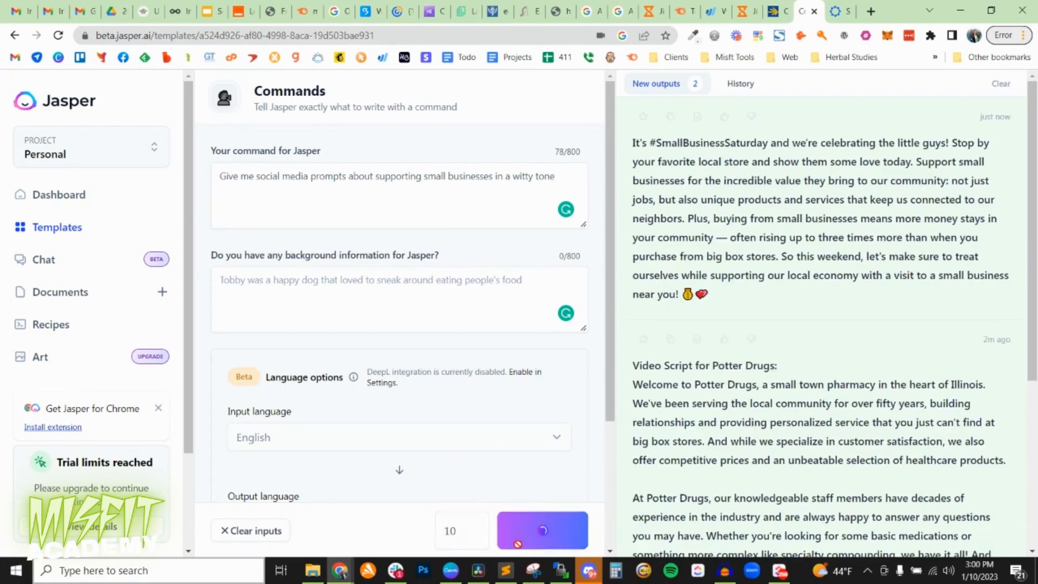
Open the newest small-business output in its enlarged view, read it paragraph by paragraph, and close it.
{"action": "scroll", "coordinate": [658, 236], "scroll_direction": "down", "scroll_amount": 5}
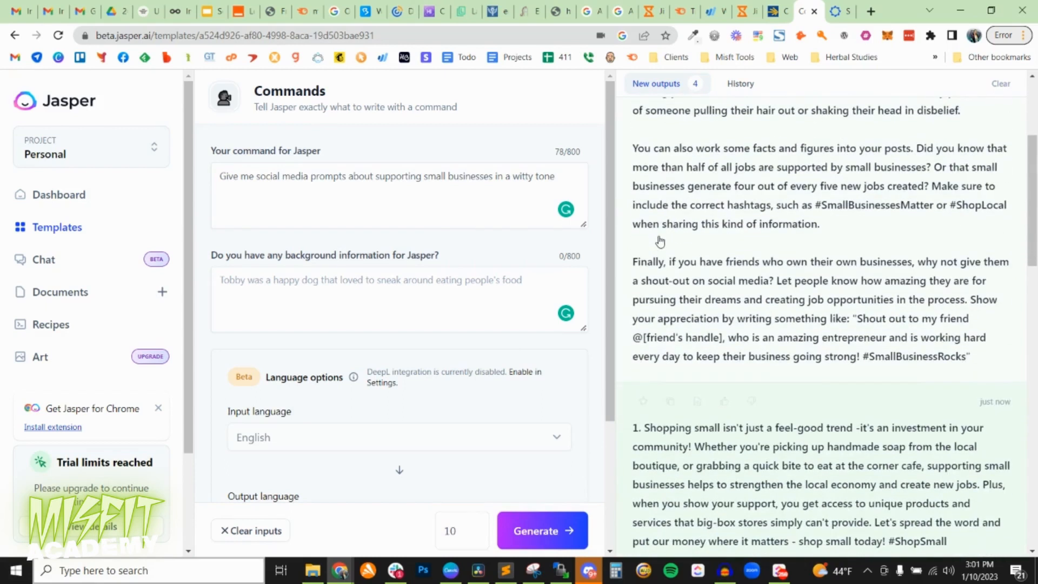
{"action": "scroll", "coordinate": [827, 306], "scroll_direction": "up", "scroll_amount": 5}
{"action": "left_click", "coordinate": [706, 190]}
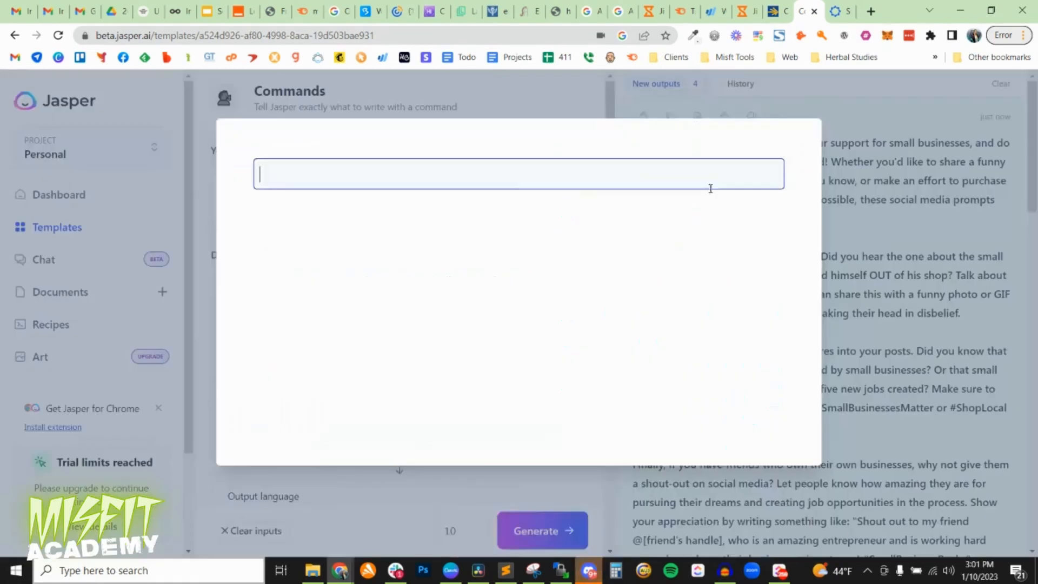
{"action": "triple_click", "coordinate": [432, 255]}
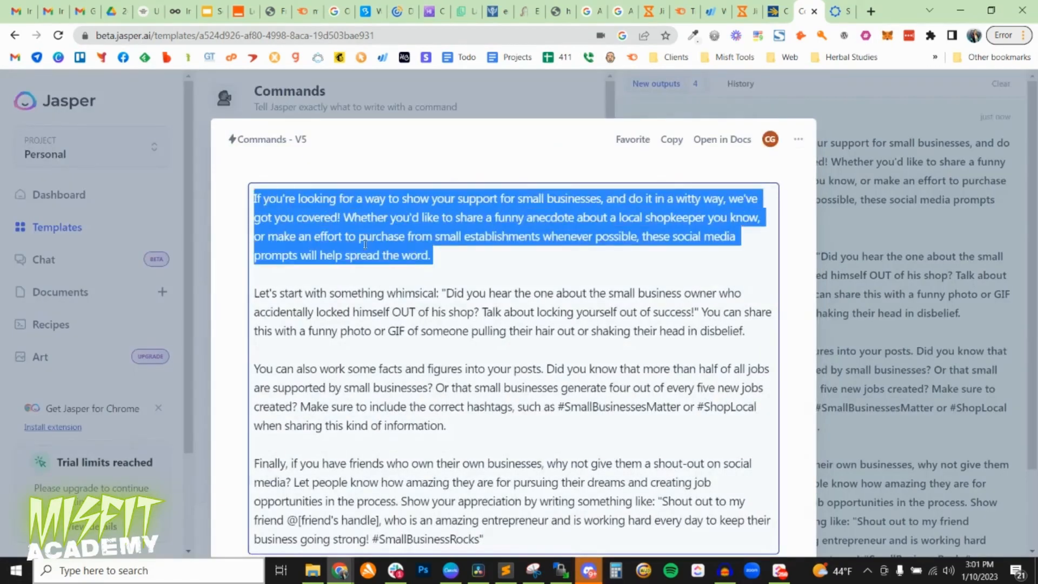
{"action": "left_click_drag", "start_coordinate": [747, 331], "coordinate": [254, 293]}
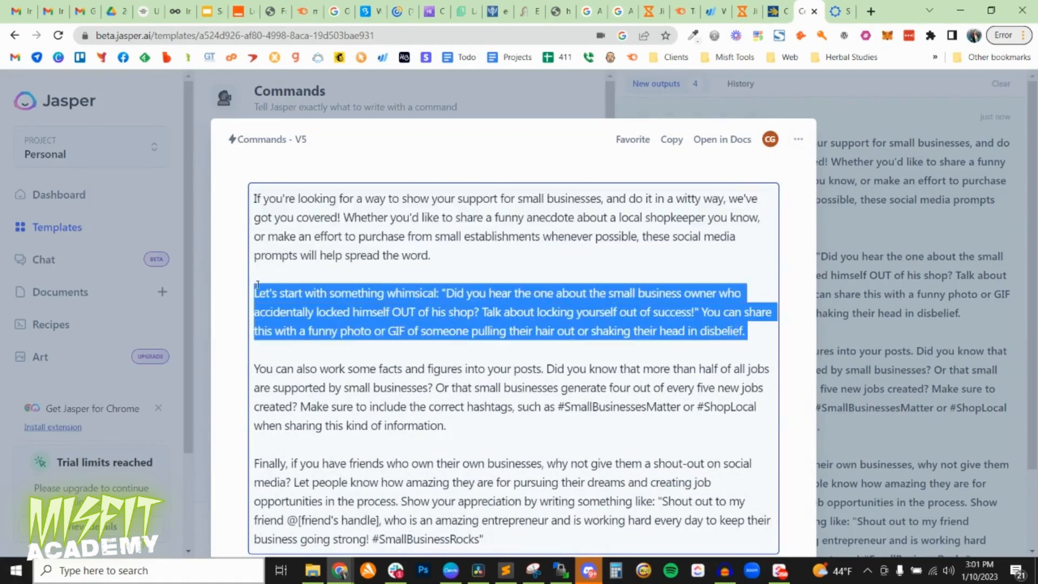
{"action": "scroll", "coordinate": [362, 266], "scroll_direction": "down", "scroll_amount": 2}
{"action": "left_click_drag", "start_coordinate": [491, 326], "coordinate": [231, 282]}
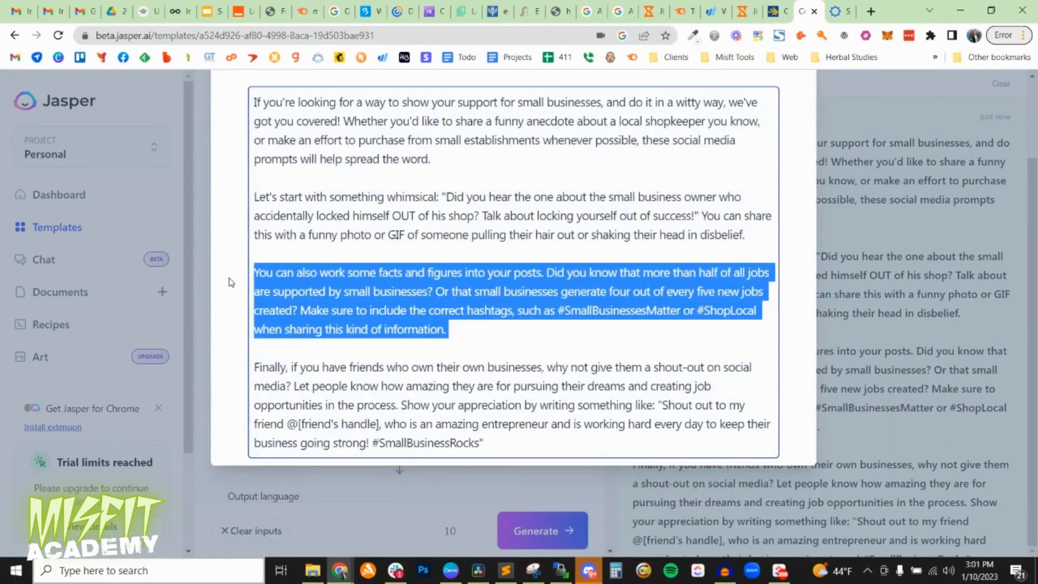
{"action": "triple_click", "coordinate": [535, 414]}
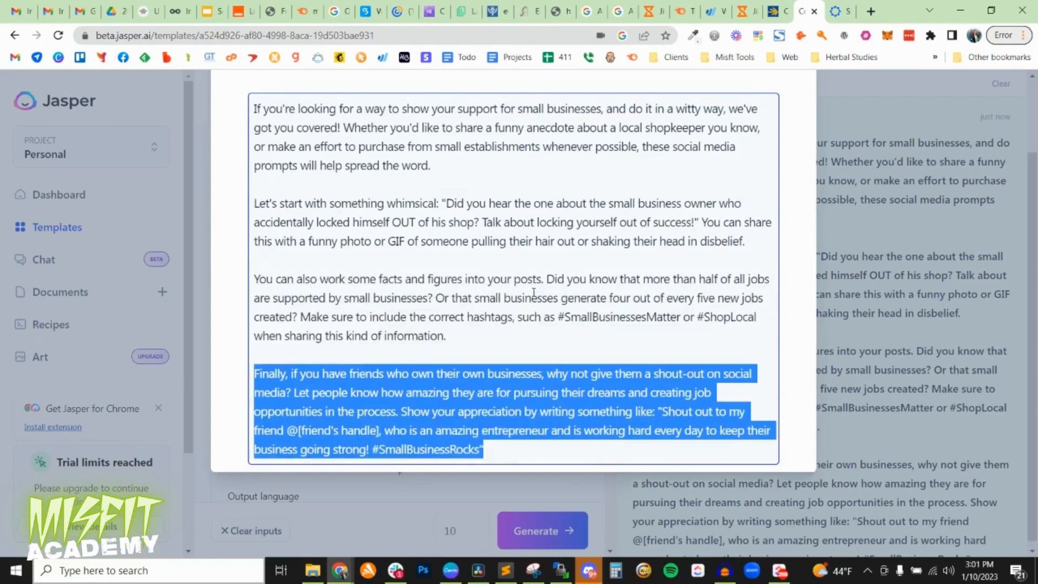
{"action": "scroll", "coordinate": [539, 287], "scroll_direction": "up", "scroll_amount": 2}
{"action": "left_click", "coordinate": [781, 113]}
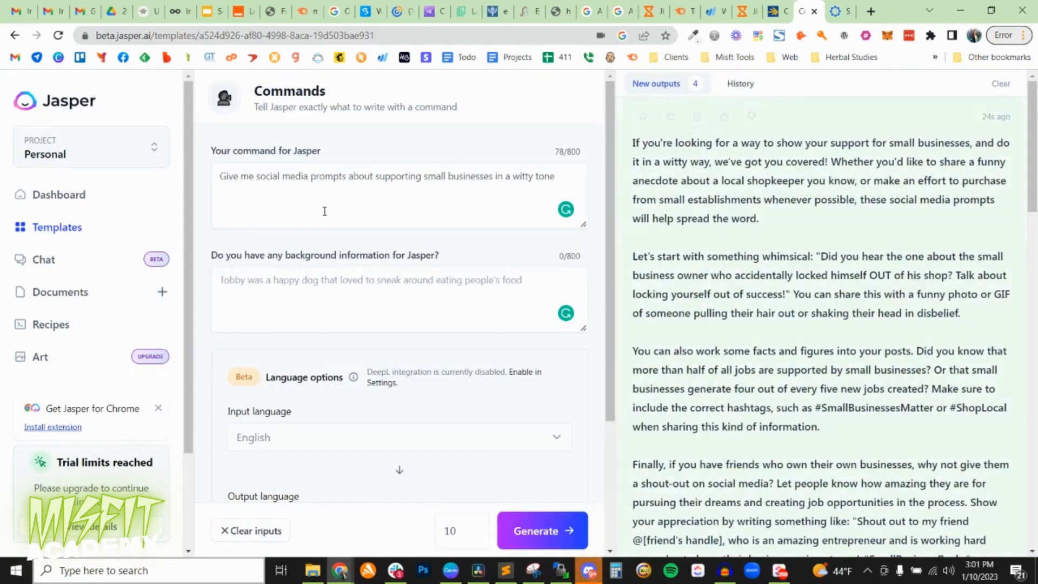
Review the social media command and the language options available in the Commands template.
{"action": "left_click", "coordinate": [332, 176]}
{"action": "scroll", "coordinate": [362, 432], "scroll_direction": "down", "scroll_amount": 3}
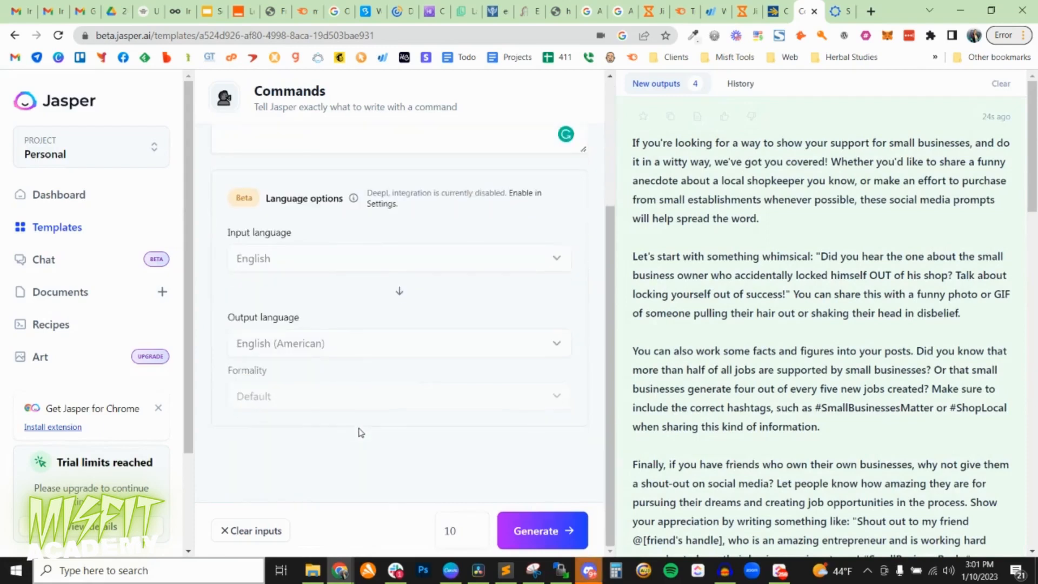
{"action": "scroll", "coordinate": [357, 429], "scroll_direction": "up", "scroll_amount": 3}
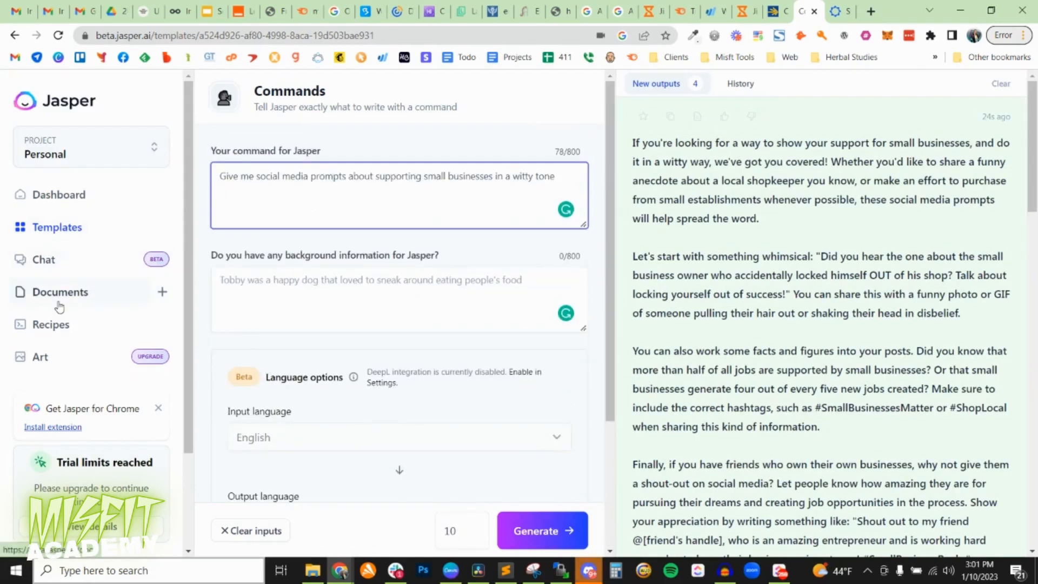
Visit the Dashboard, Templates and Art pages in turn and return to the Dashboard.
{"action": "left_click", "coordinate": [56, 199]}
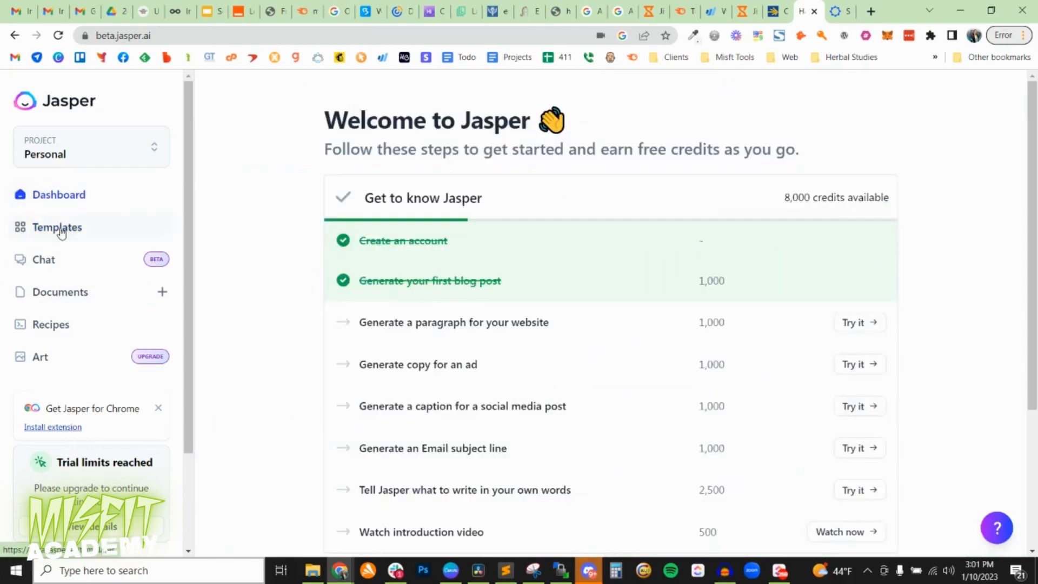
{"action": "left_click", "coordinate": [68, 228]}
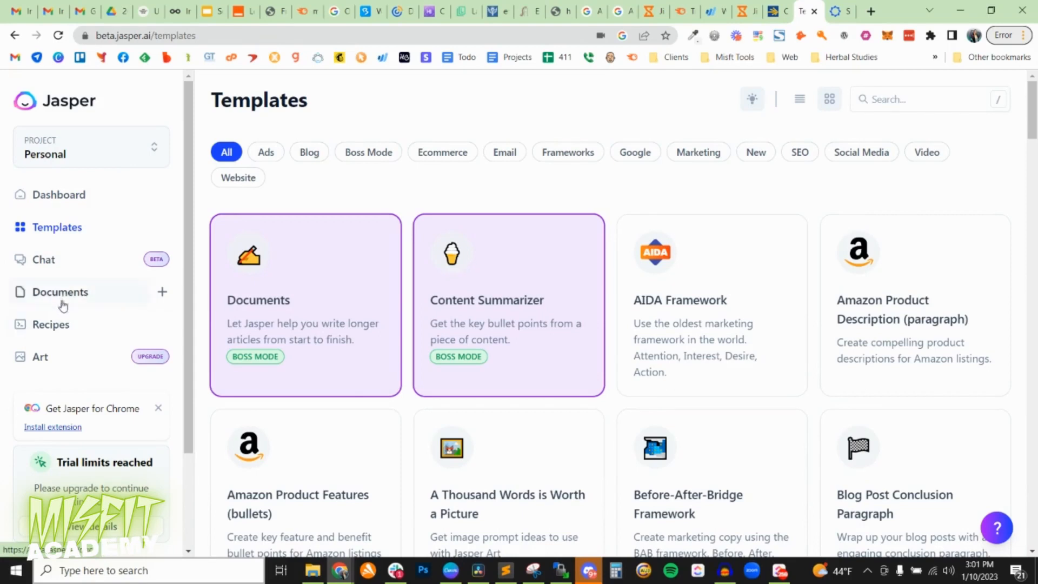
{"action": "left_click", "coordinate": [60, 358]}
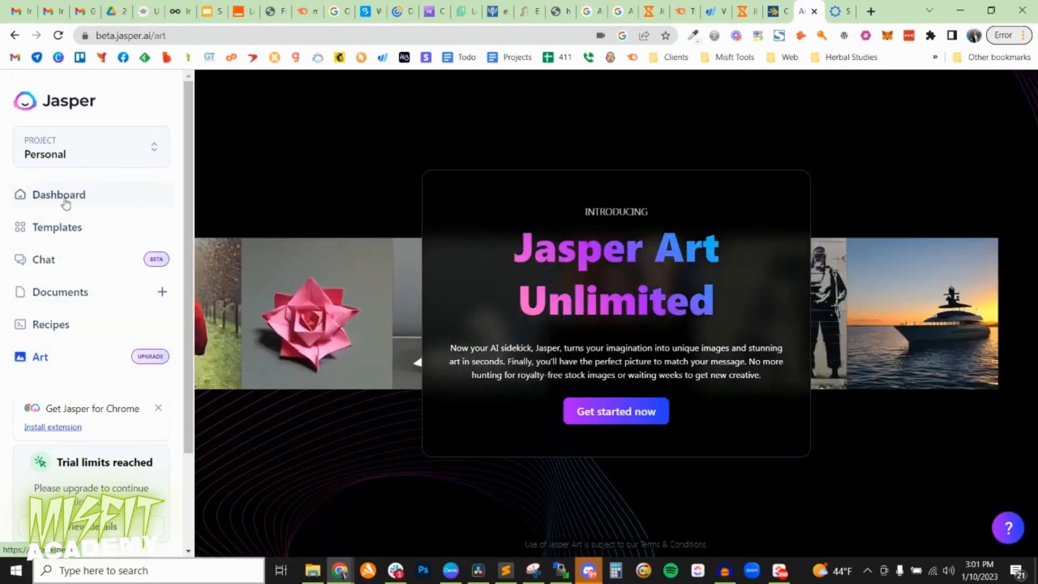
{"action": "left_click", "coordinate": [60, 195]}
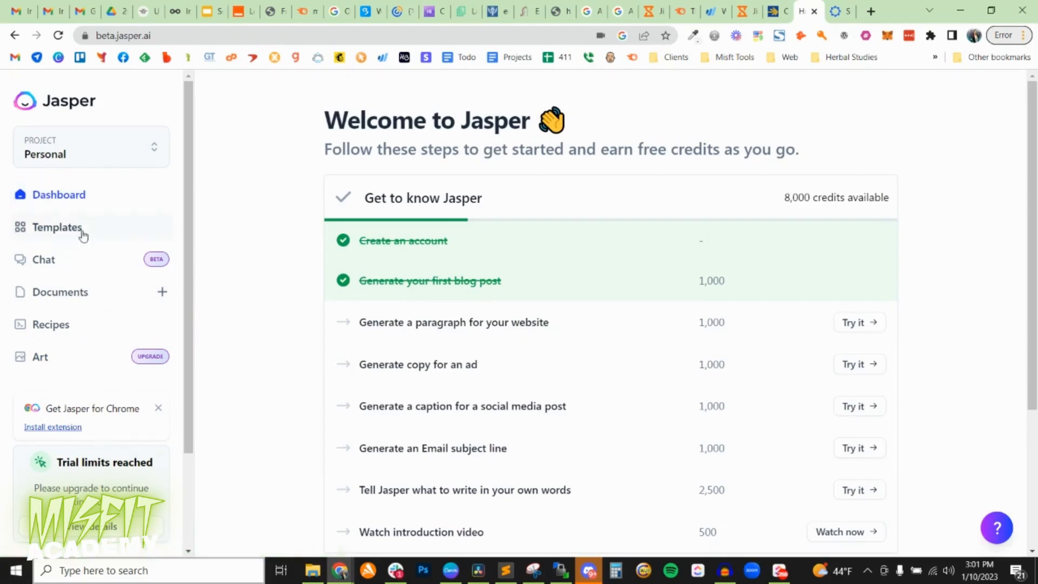
Open the workspace's Billing settings and examine the available trial credits and the word credits of the Boss Mode subscription.
{"action": "scroll", "coordinate": [80, 184], "scroll_direction": "down", "scroll_amount": 3}
{"action": "left_click", "coordinate": [68, 451]}
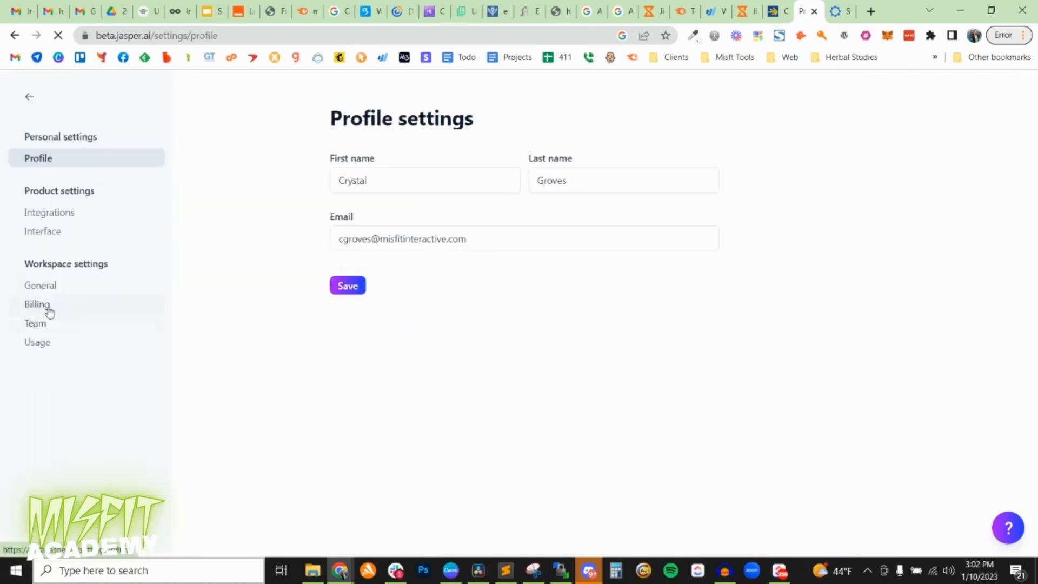
{"action": "left_click", "coordinate": [46, 303]}
{"action": "scroll", "coordinate": [505, 372], "scroll_direction": "down", "scroll_amount": 4}
{"action": "scroll", "coordinate": [480, 320], "scroll_direction": "up", "scroll_amount": 1}
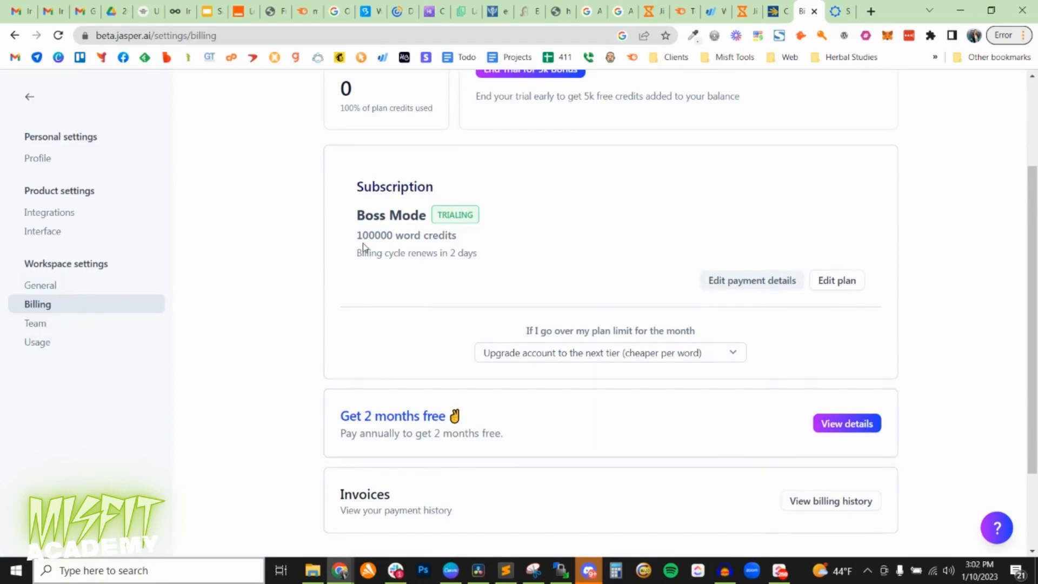
{"action": "left_click_drag", "start_coordinate": [360, 235], "coordinate": [388, 233]}
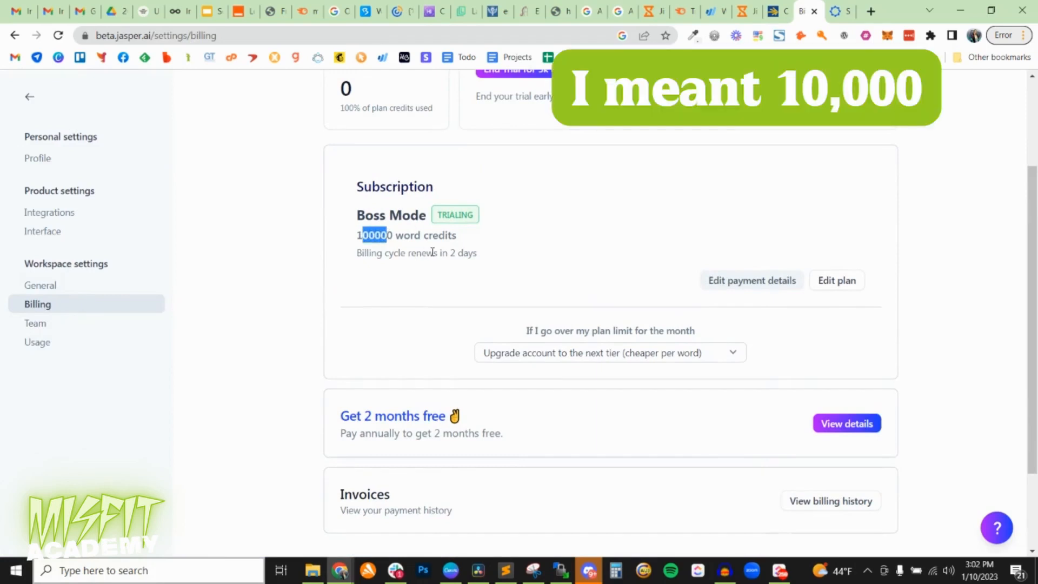
{"action": "scroll", "coordinate": [332, 424], "scroll_direction": "up", "scroll_amount": 2}
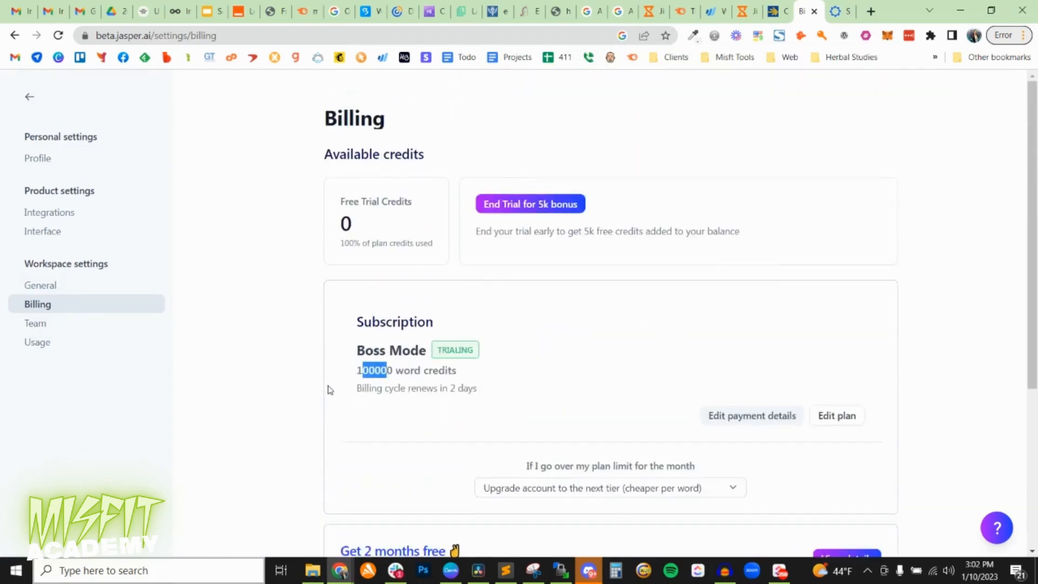
{"action": "scroll", "coordinate": [330, 389], "scroll_direction": "down", "scroll_amount": 2}
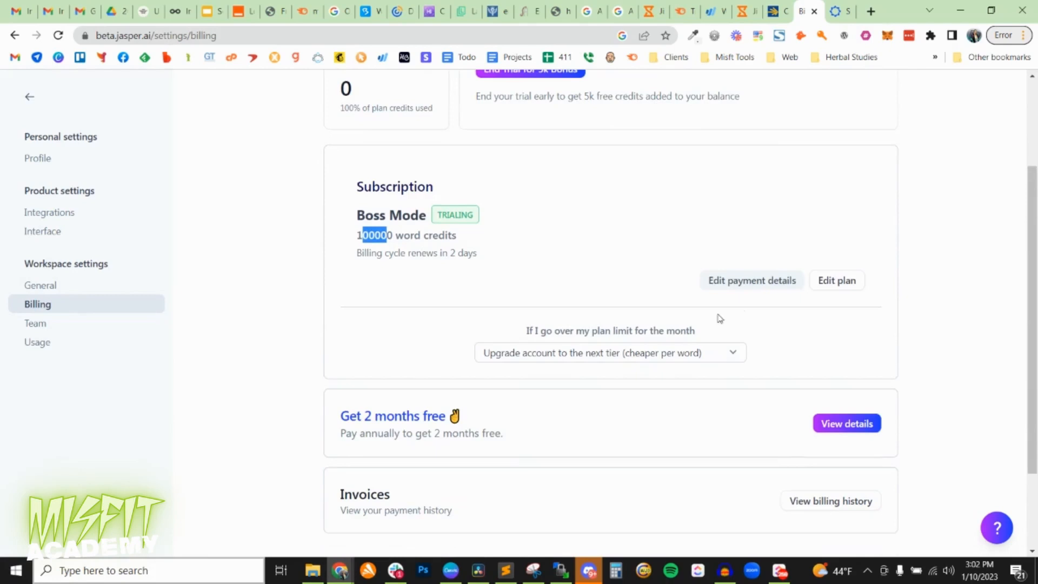
Open the plan choices, select the Starter plan with monthly billing, and check its amount due today and monthly credits.
{"action": "left_click", "coordinate": [837, 280]}
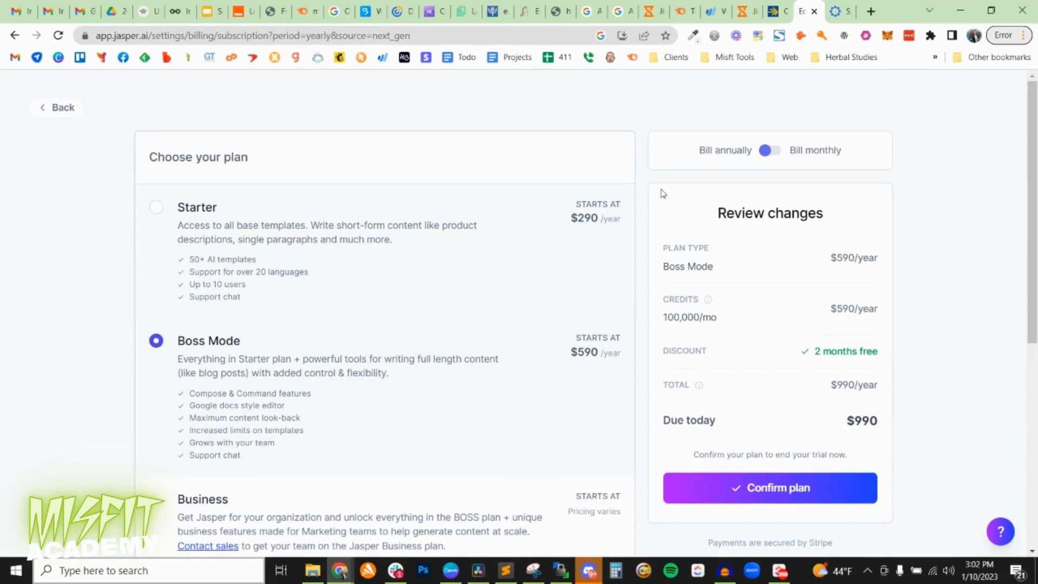
{"action": "left_click", "coordinate": [776, 155]}
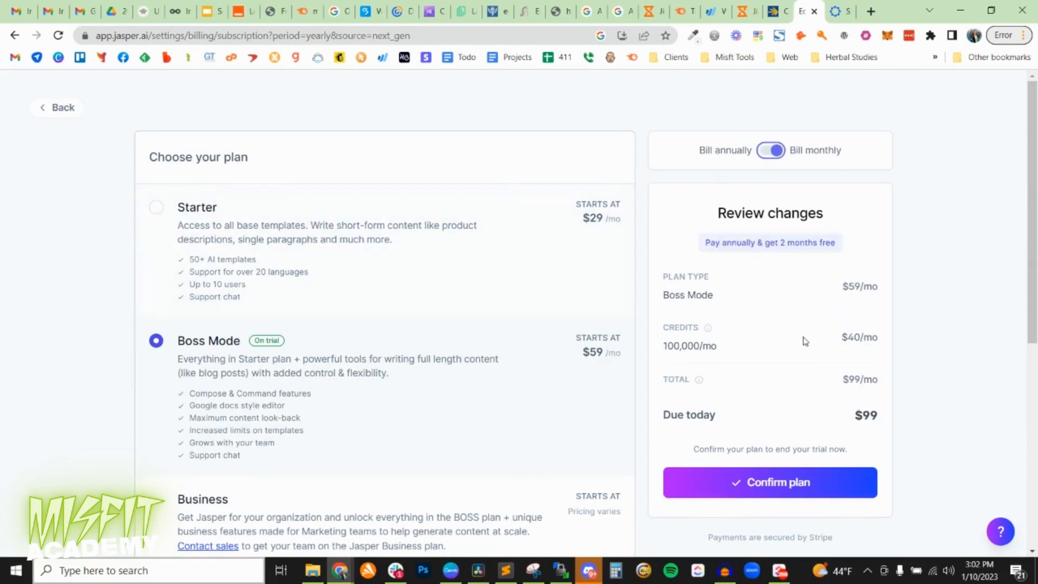
{"action": "left_click", "coordinate": [157, 207]}
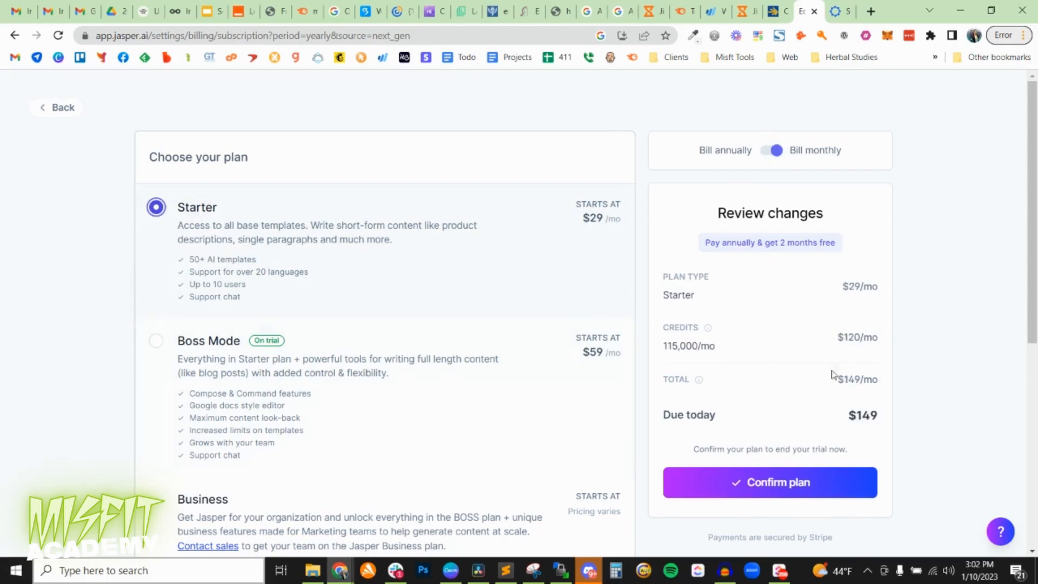
{"action": "left_click_drag", "start_coordinate": [883, 417], "coordinate": [847, 416]}
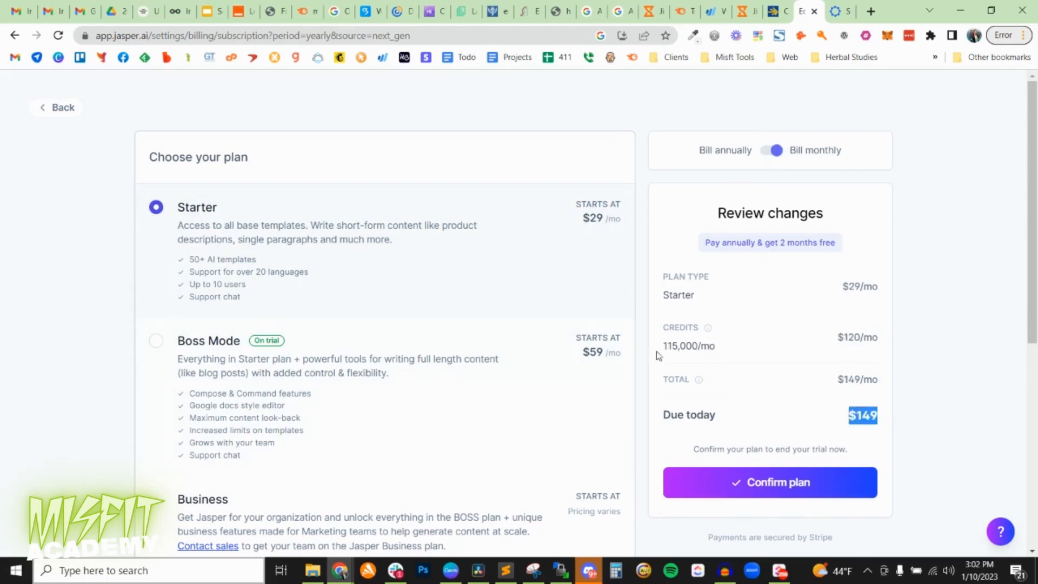
{"action": "left_click_drag", "start_coordinate": [661, 349], "coordinate": [704, 344]}
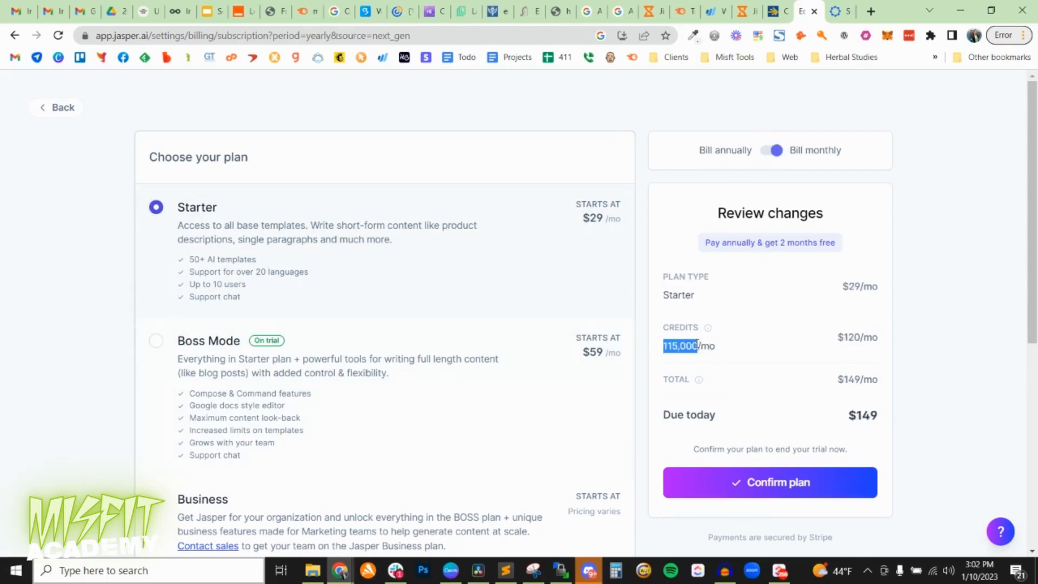
Select the Boss Mode plan with monthly billing and check its monthly credits, features and amount due today.
{"action": "left_click", "coordinate": [157, 342]}
{"action": "left_click_drag", "start_coordinate": [700, 346], "coordinate": [665, 350]}
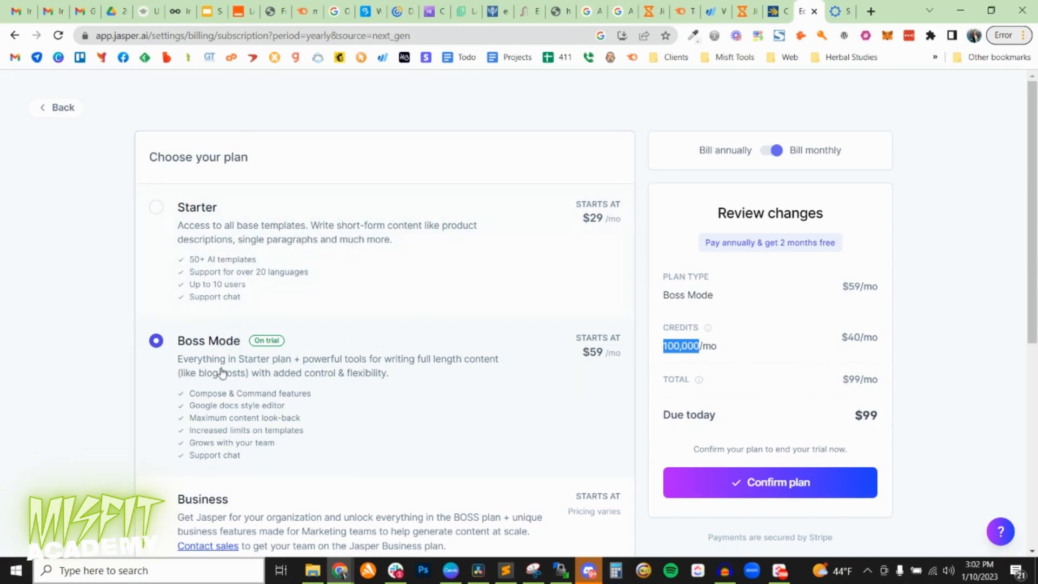
{"action": "scroll", "coordinate": [221, 371], "scroll_direction": "down", "scroll_amount": 3}
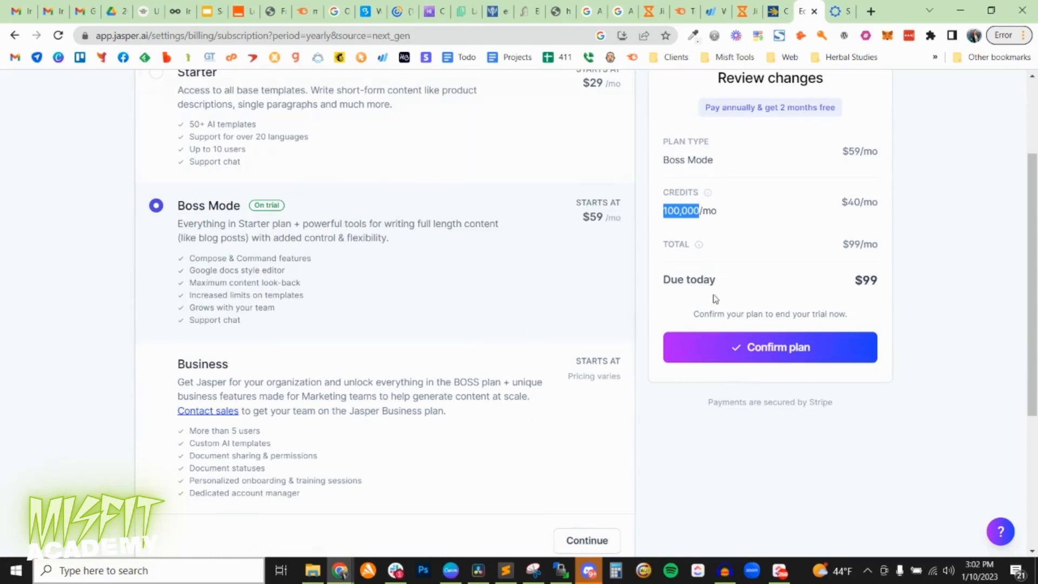
{"action": "scroll", "coordinate": [406, 285], "scroll_direction": "up", "scroll_amount": 3}
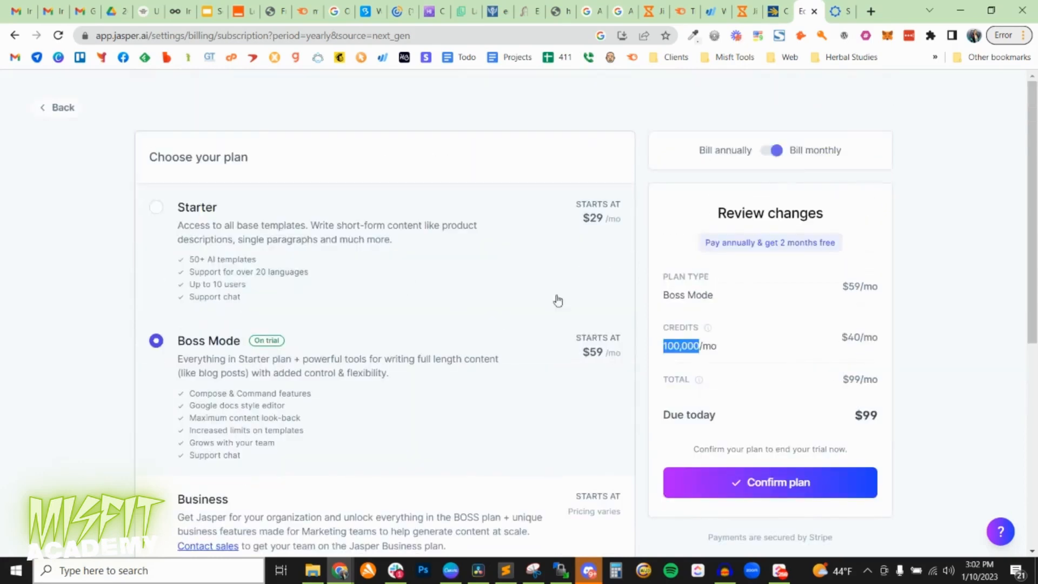
{"action": "key", "text": "alt+Tab"}
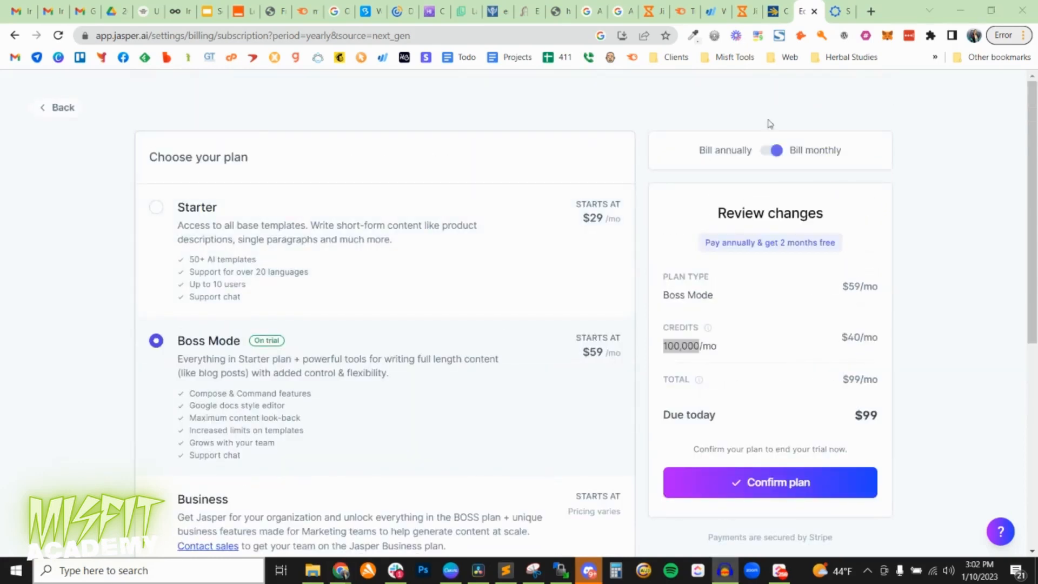
Leave the plan choices and Billing settings, and open the Templates page from the Dashboard.
{"action": "left_click", "coordinate": [43, 110]}
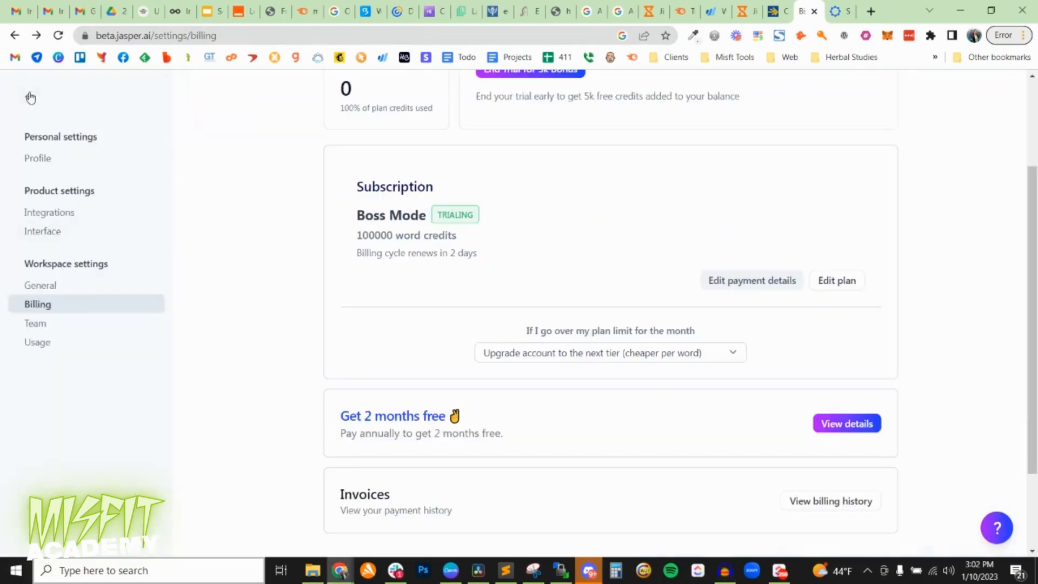
{"action": "left_click", "coordinate": [29, 97]}
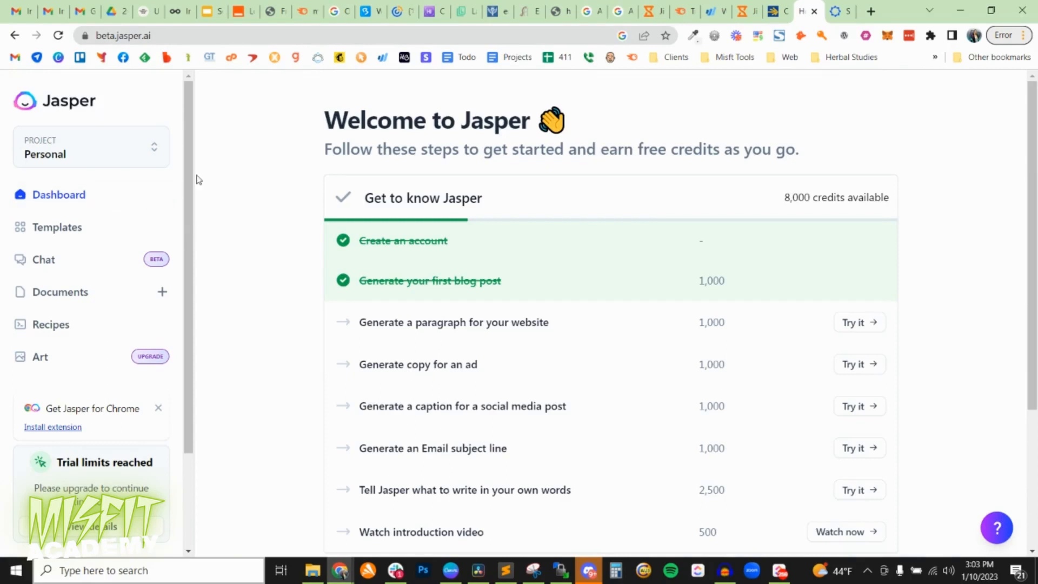
{"action": "left_click", "coordinate": [49, 231]}
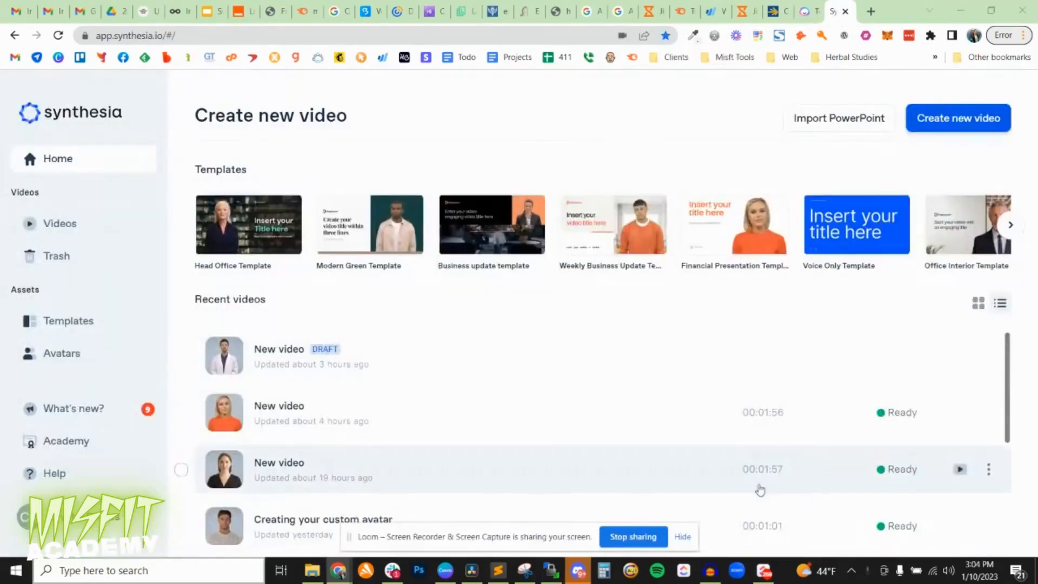
Switch to Synthesia, dismiss the screen-sharing notice and create a new video.
{"action": "left_click", "coordinate": [682, 537]}
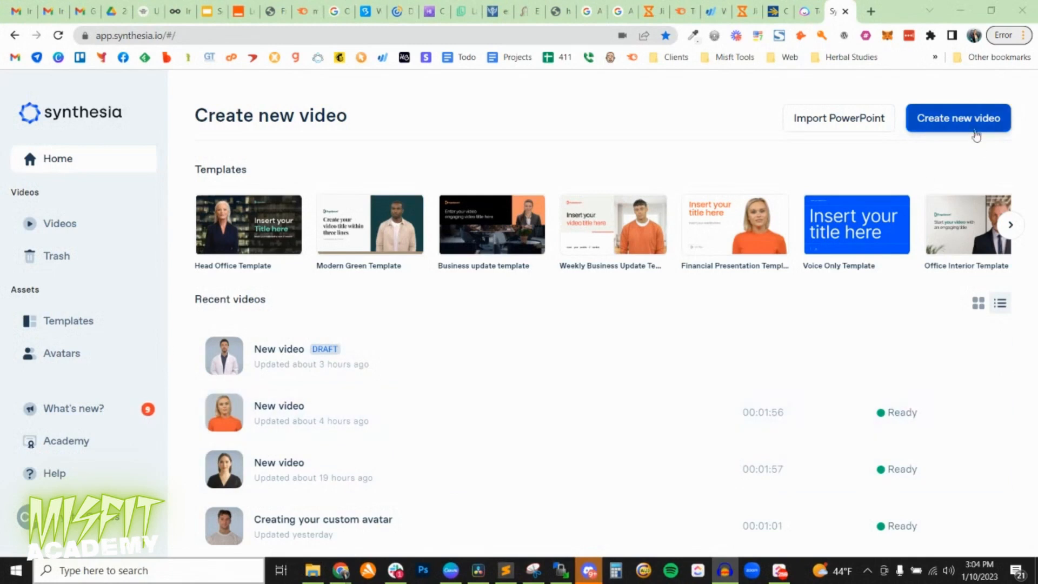
{"action": "left_click", "coordinate": [958, 118]}
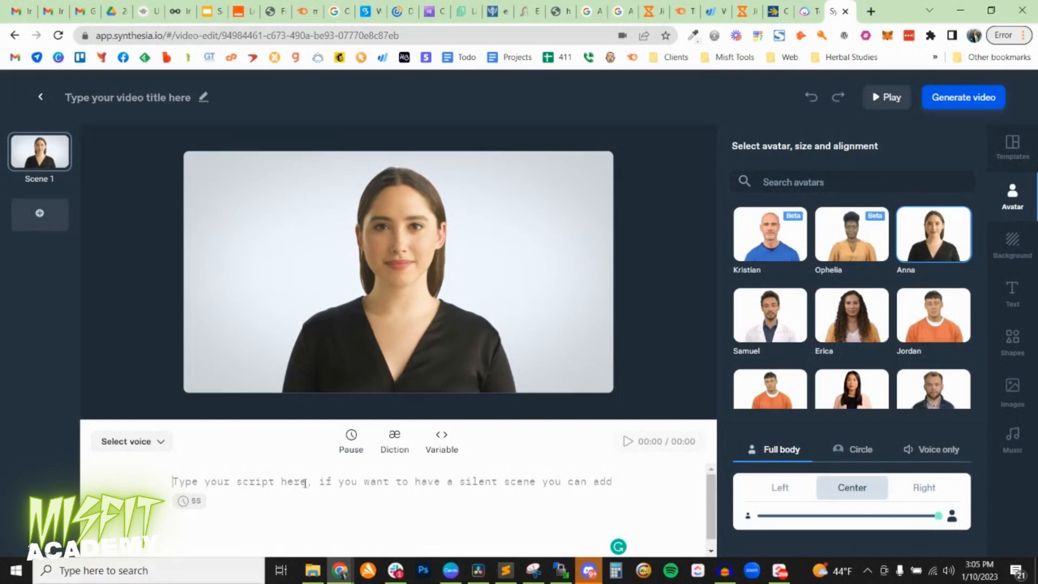
Browse the avatar library and try avatars such as Santa, Mike, Daren, Nora and Monica in Scene 1.
{"action": "scroll", "coordinate": [871, 331], "scroll_direction": "down", "scroll_amount": 6}
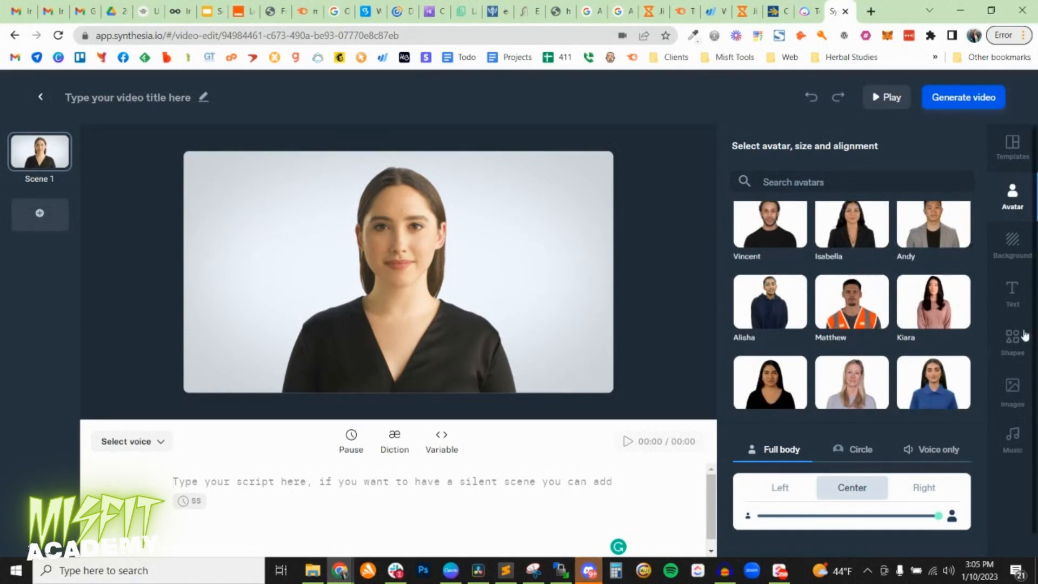
{"action": "scroll", "coordinate": [1026, 333], "scroll_direction": "down", "scroll_amount": 1}
{"action": "scroll", "coordinate": [924, 322], "scroll_direction": "down", "scroll_amount": 5}
{"action": "scroll", "coordinate": [919, 320], "scroll_direction": "down", "scroll_amount": 2}
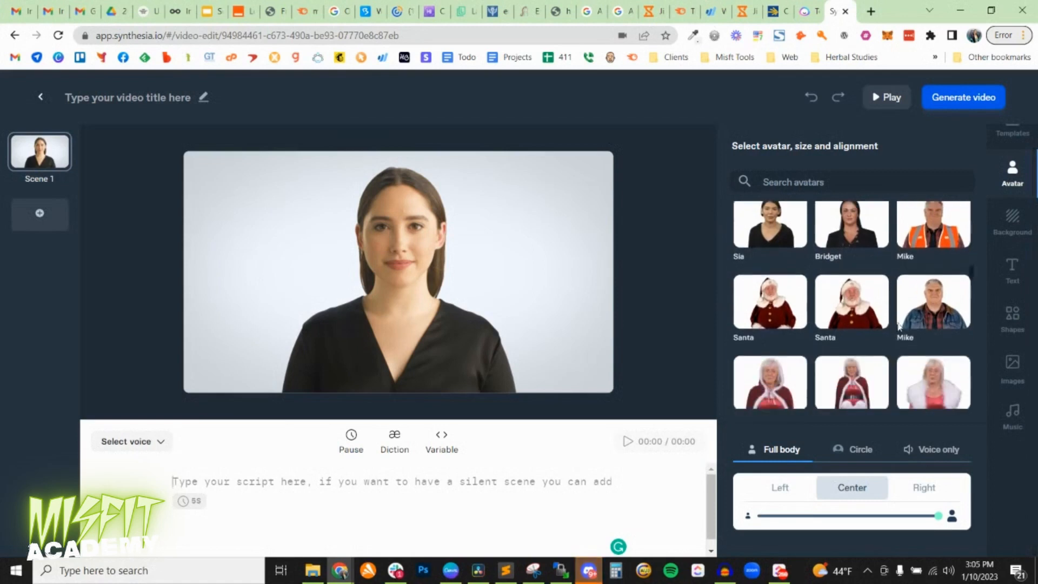
{"action": "left_click", "coordinate": [851, 306]}
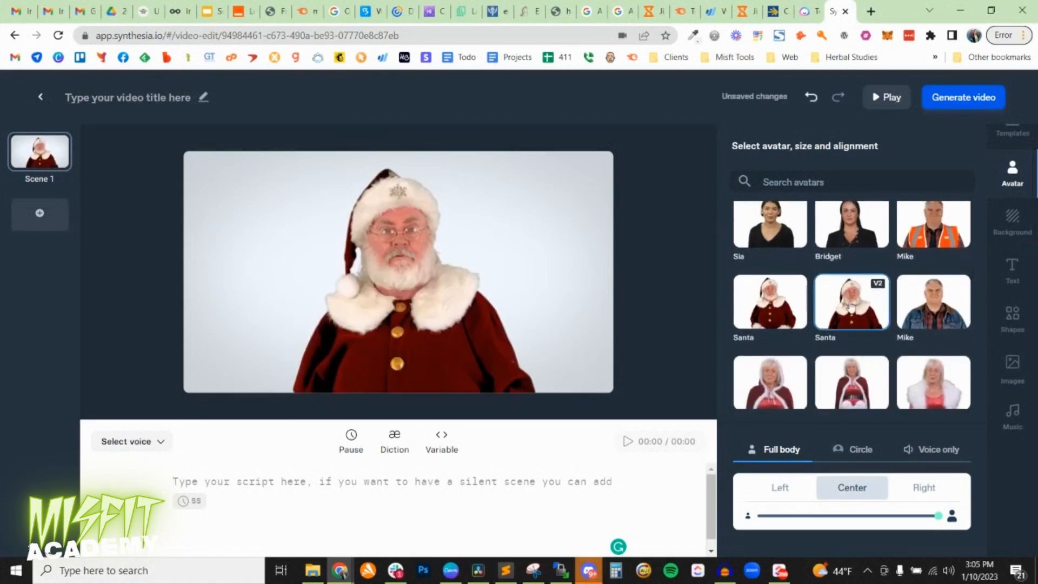
{"action": "left_click", "coordinate": [939, 303]}
{"action": "scroll", "coordinate": [930, 306], "scroll_direction": "down", "scroll_amount": 3}
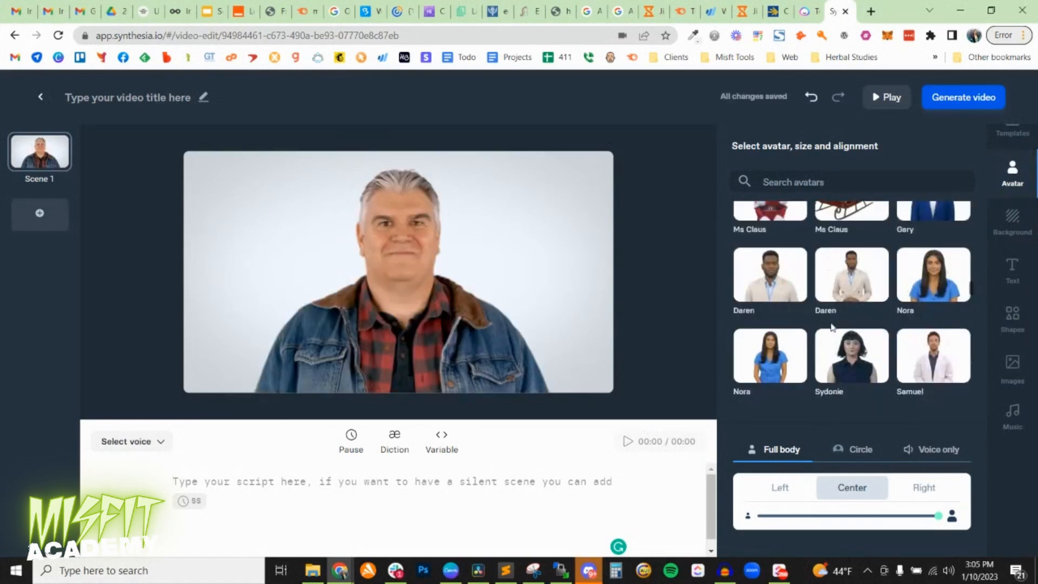
{"action": "left_click", "coordinate": [827, 292]}
{"action": "left_click", "coordinate": [775, 285]}
{"action": "left_click", "coordinate": [773, 350]}
{"action": "scroll", "coordinate": [783, 346], "scroll_direction": "down", "scroll_amount": 2}
{"action": "left_click", "coordinate": [857, 307]}
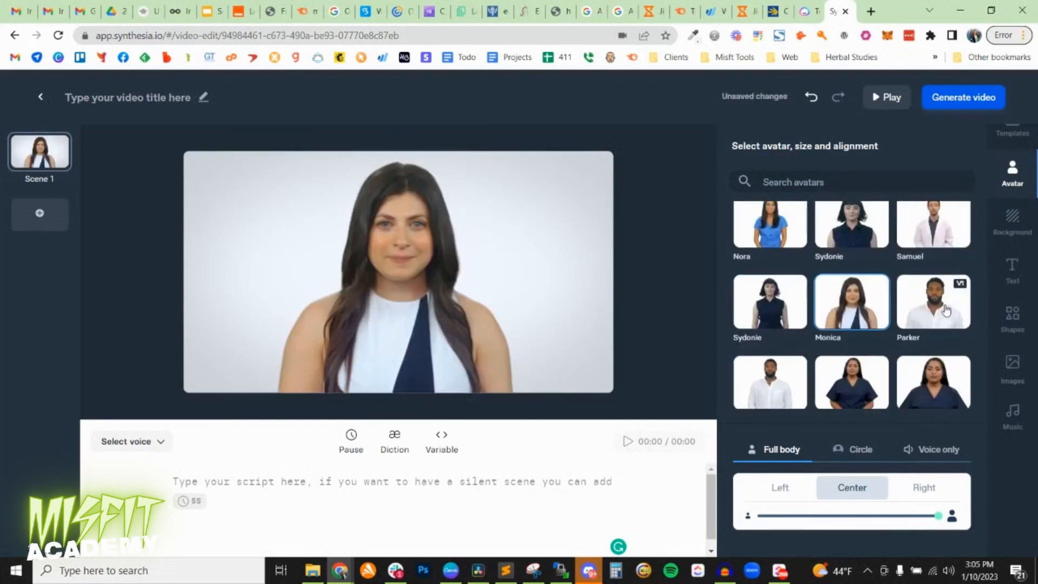
Choose the Samuel avatar in the white coat and move him to the right half of the scene, slightly lower.
{"action": "left_click", "coordinate": [924, 227]}
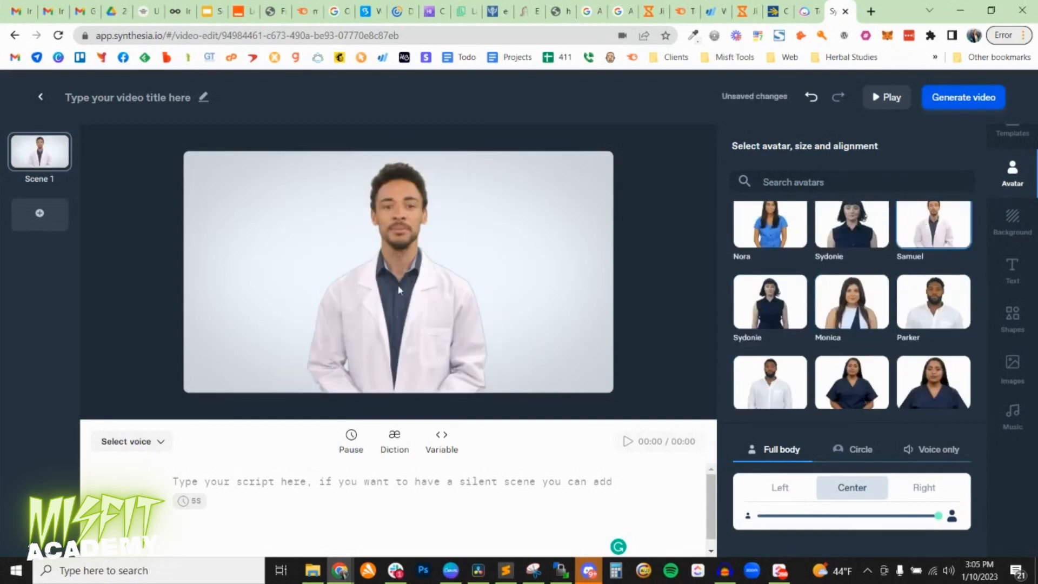
{"action": "left_click_drag", "start_coordinate": [398, 290], "coordinate": [499, 298]}
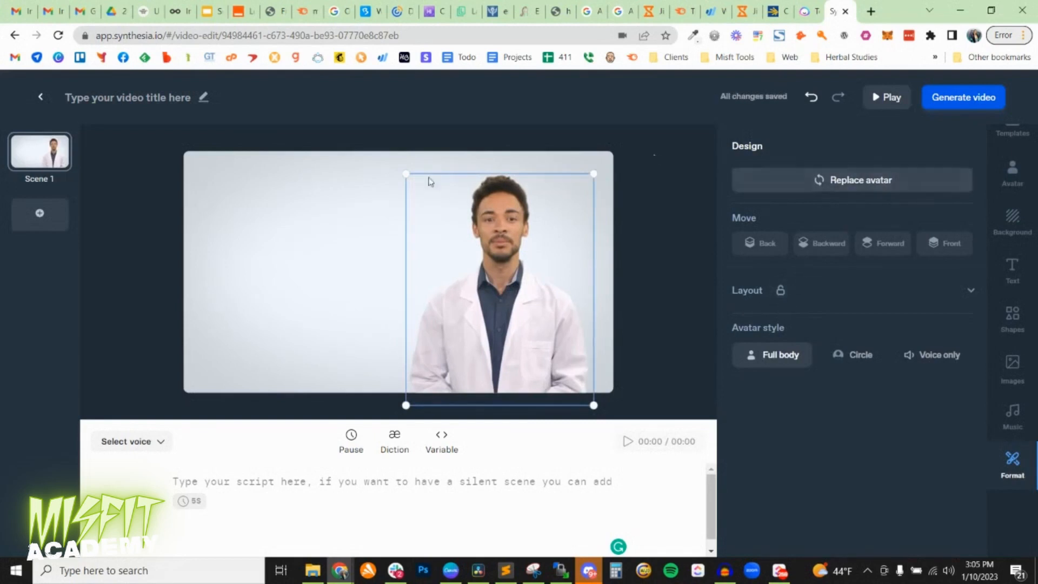
{"action": "left_click", "coordinate": [285, 209]}
Try the Green screen color, the White studio image and the night city image as the scene background.
{"action": "left_click", "coordinate": [1009, 233]}
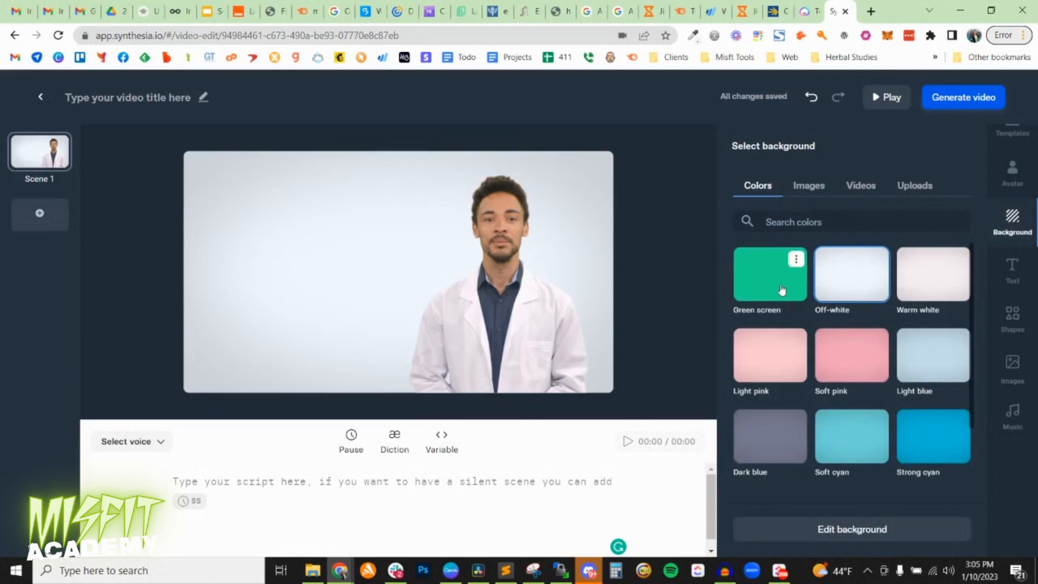
{"action": "left_click", "coordinate": [793, 258]}
{"action": "left_click", "coordinate": [797, 197]}
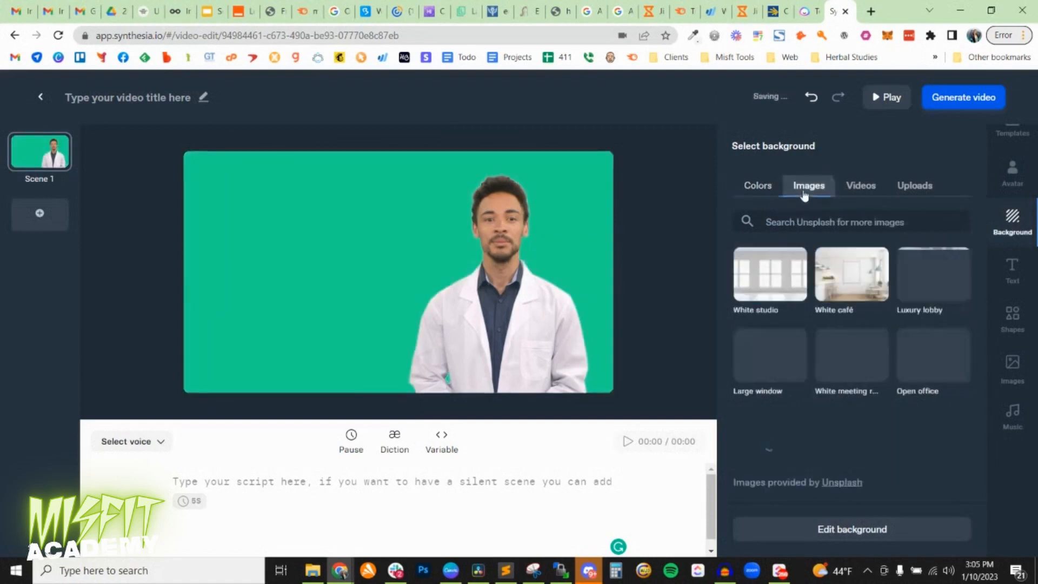
{"action": "left_click", "coordinate": [788, 285]}
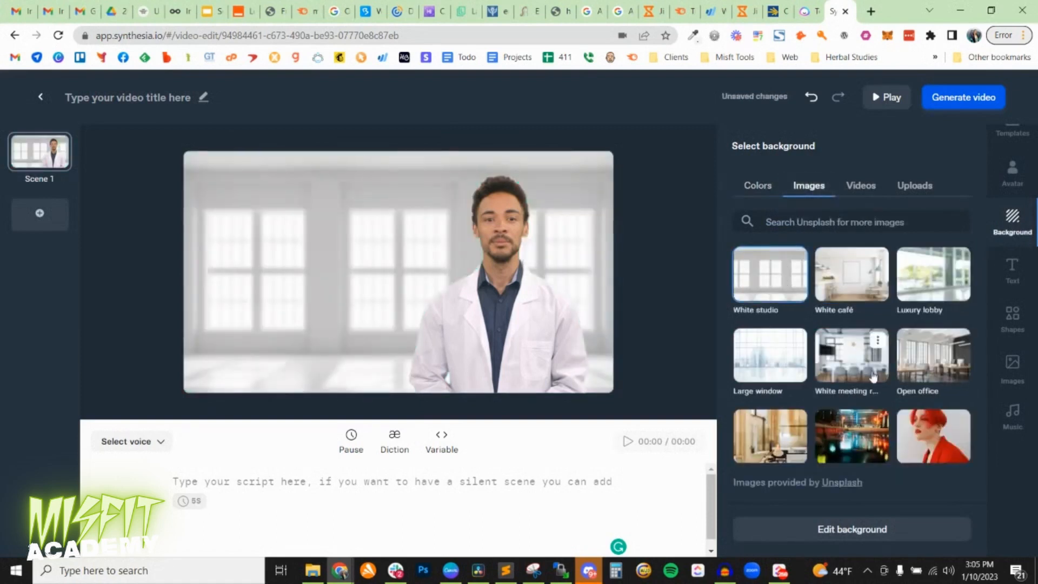
{"action": "left_click", "coordinate": [870, 427]}
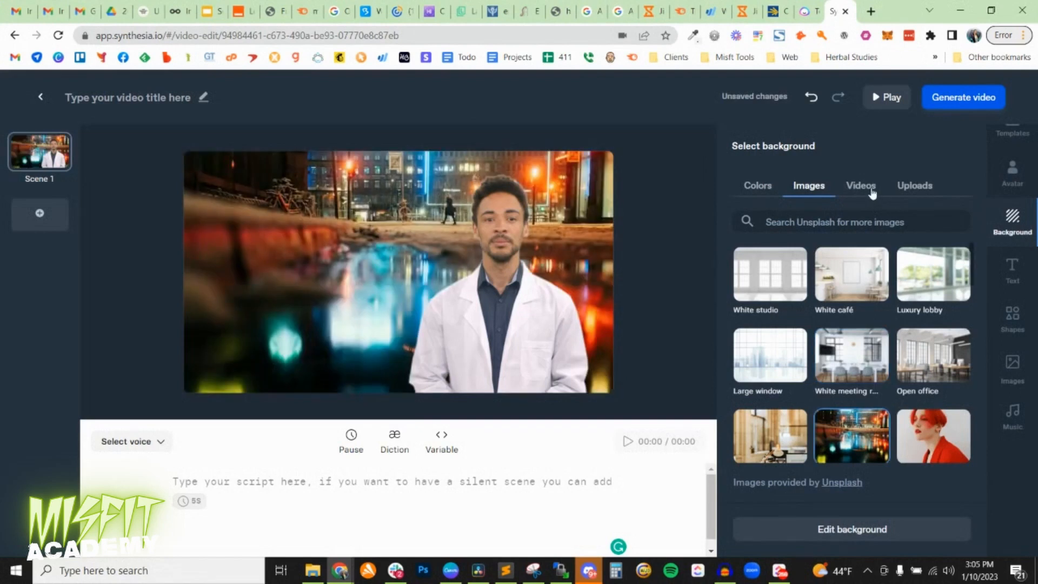
Set the scene background to the 14-second Pixabay video of cows grazing in a field and open its format options.
{"action": "left_click", "coordinate": [871, 190]}
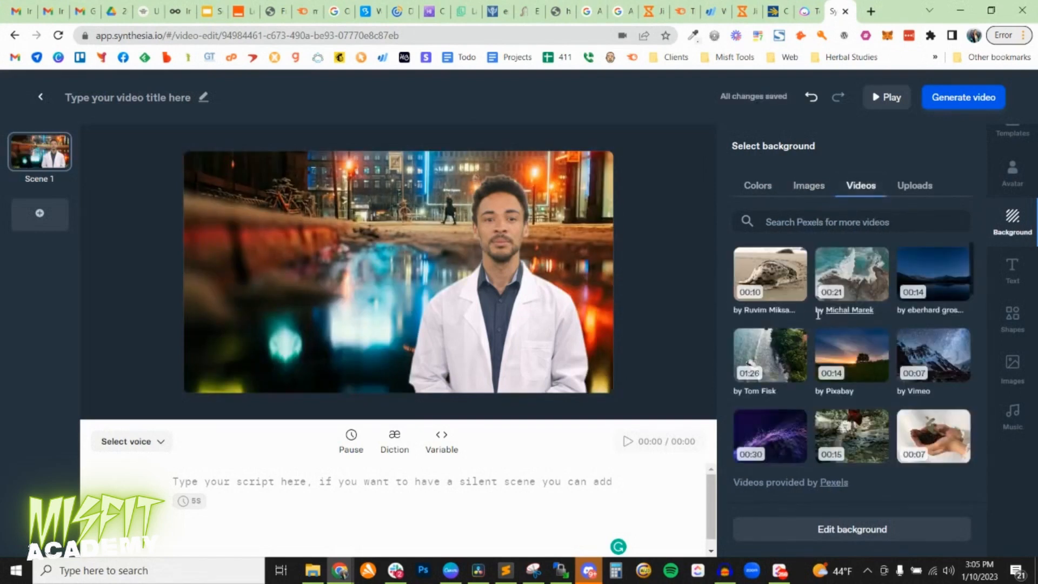
{"action": "scroll", "coordinate": [833, 308], "scroll_direction": "down", "scroll_amount": 3}
{"action": "left_click", "coordinate": [852, 302]}
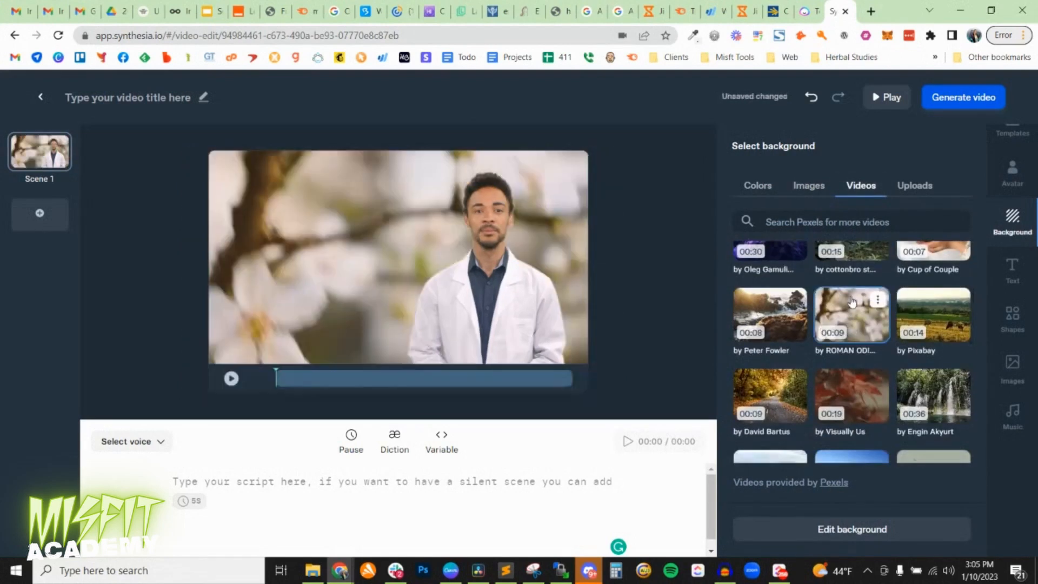
{"action": "left_click", "coordinate": [934, 314]}
{"action": "scroll", "coordinate": [843, 373], "scroll_direction": "down", "scroll_amount": 5}
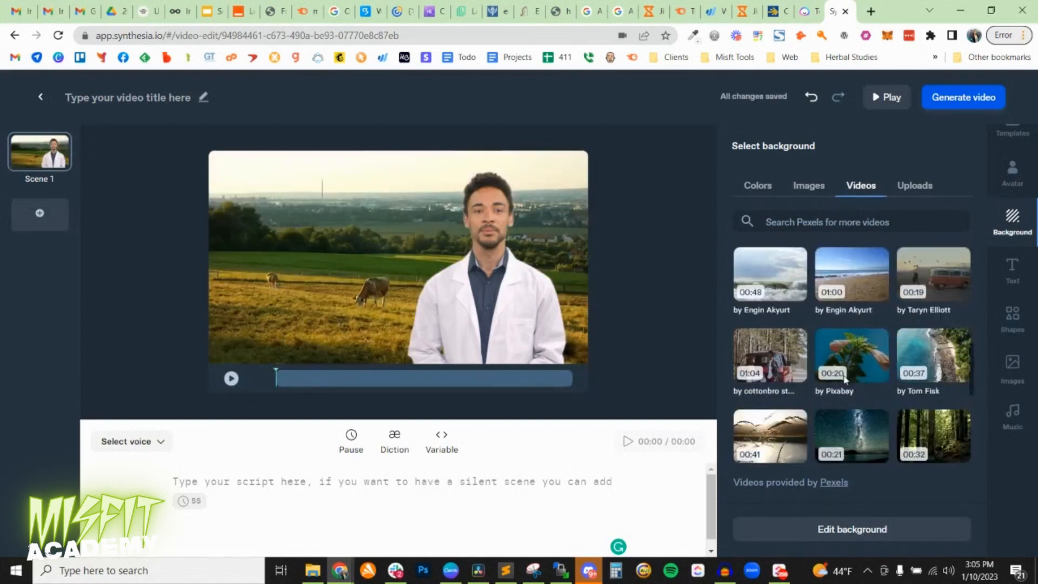
{"action": "scroll", "coordinate": [819, 327], "scroll_direction": "down", "scroll_amount": 5}
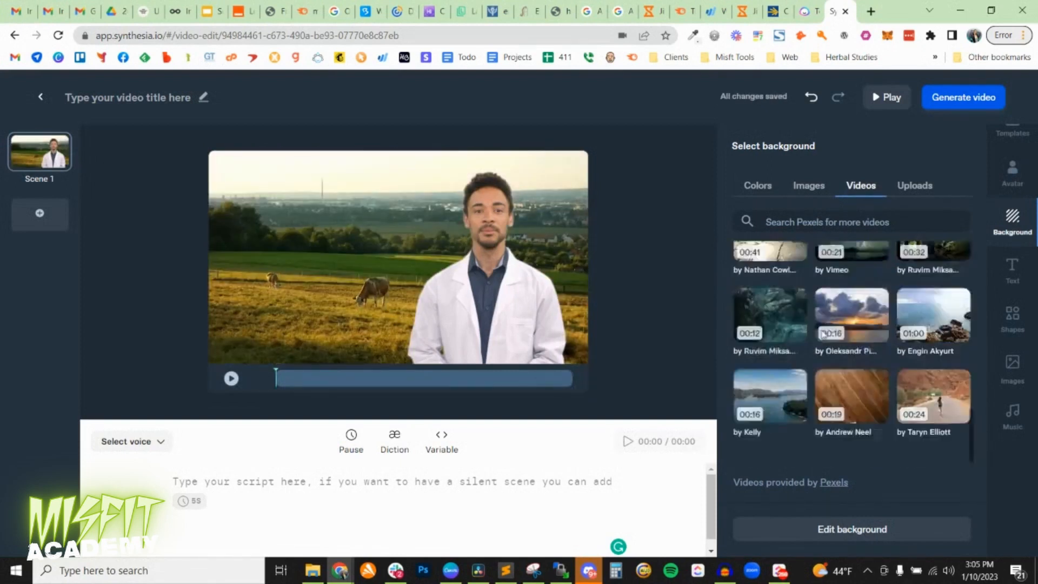
{"action": "left_click", "coordinate": [297, 275]}
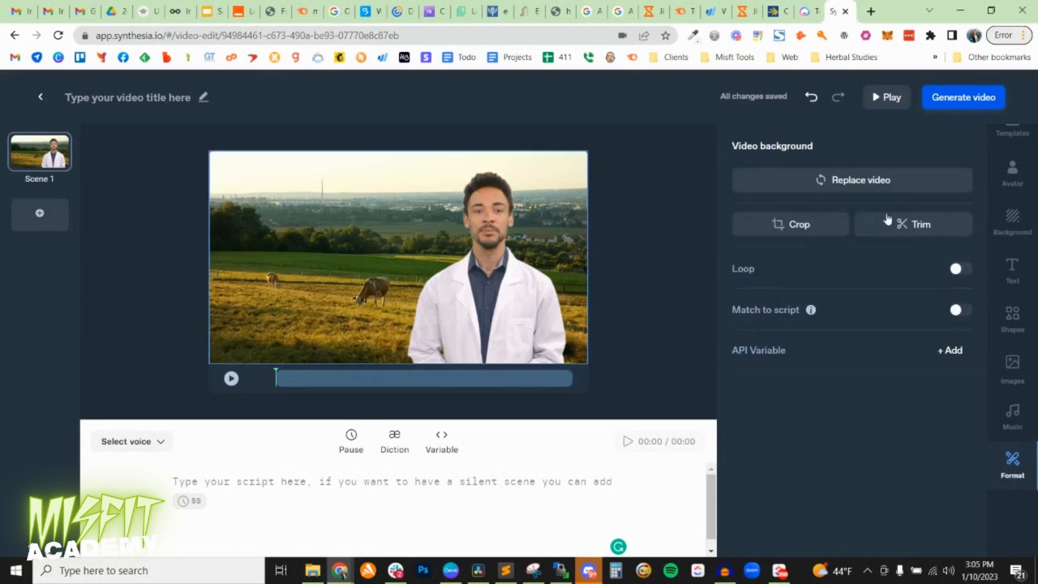
Add a title to the scene reading "This is my video".
{"action": "scroll", "coordinate": [1006, 301], "scroll_direction": "up", "scroll_amount": 1}
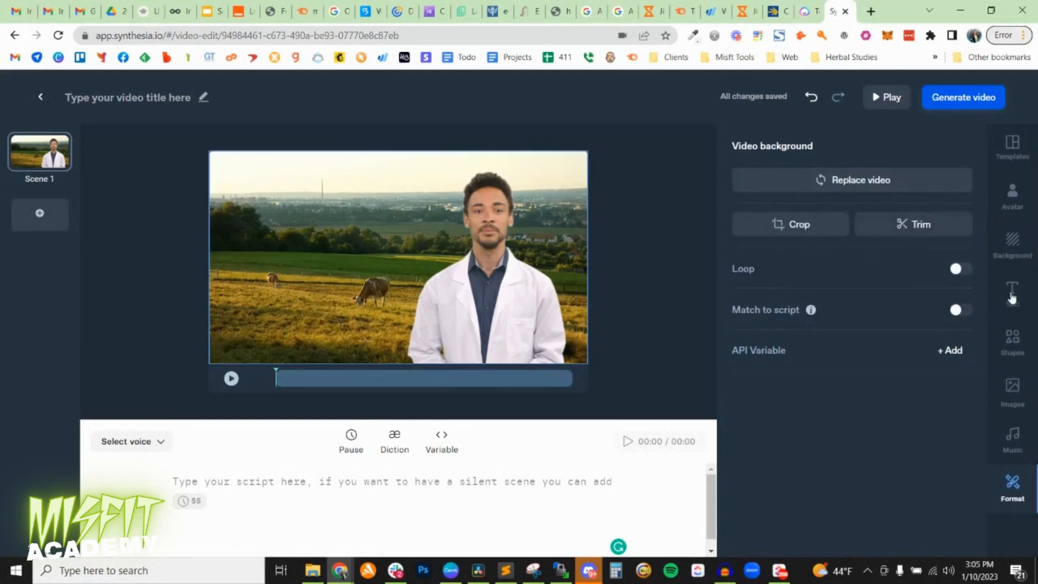
{"action": "left_click", "coordinate": [1012, 296]}
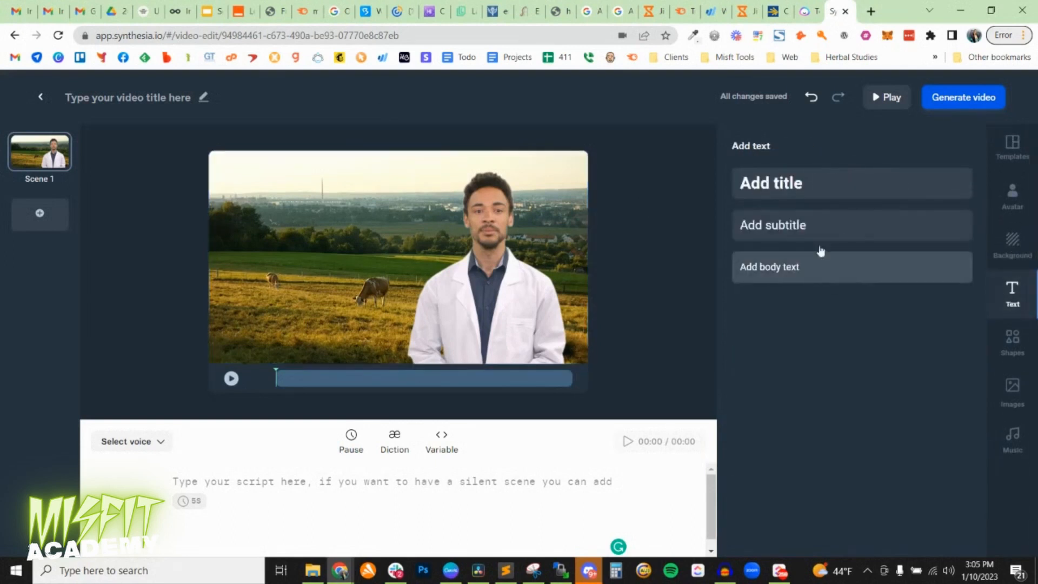
{"action": "left_click", "coordinate": [770, 185]}
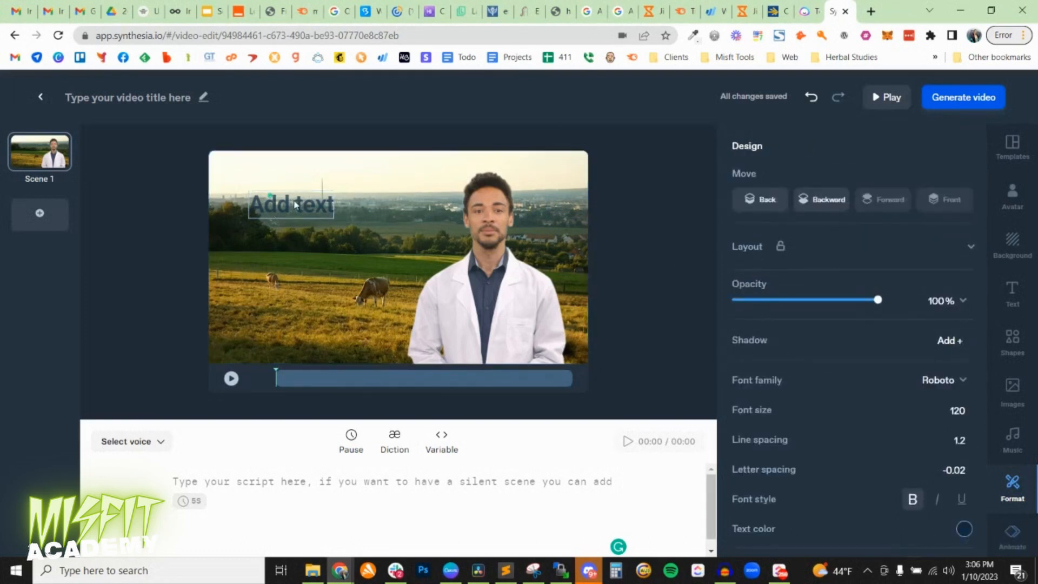
{"action": "double_click", "coordinate": [295, 204]}
{"action": "type", "text": "This is my video"}
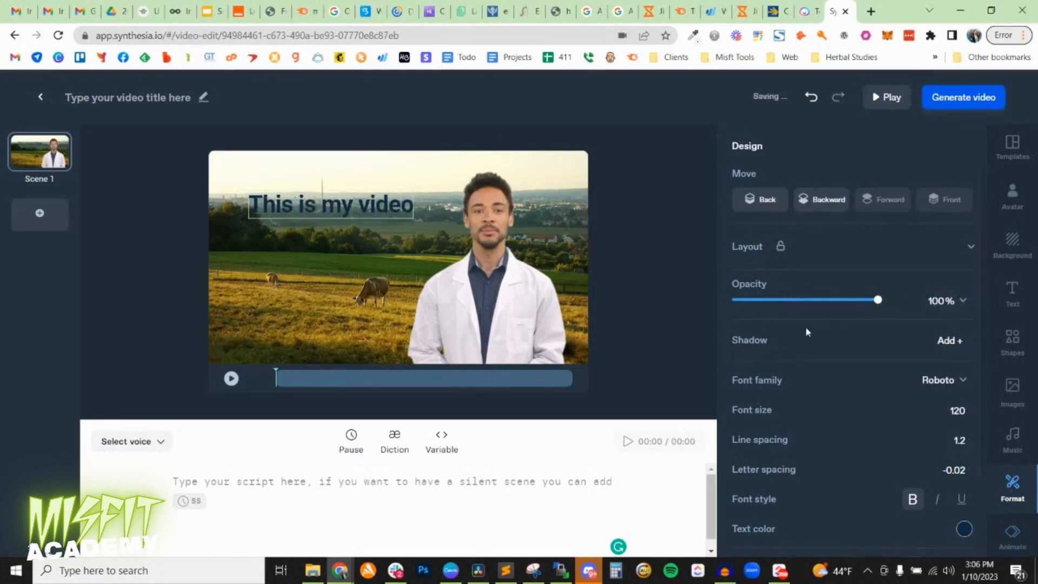
Change the title's text color to white (FFFFFF) and move the title slightly down and to the left.
{"action": "left_click", "coordinate": [963, 531]}
{"action": "left_click_drag", "start_coordinate": [834, 364], "coordinate": [802, 301]}
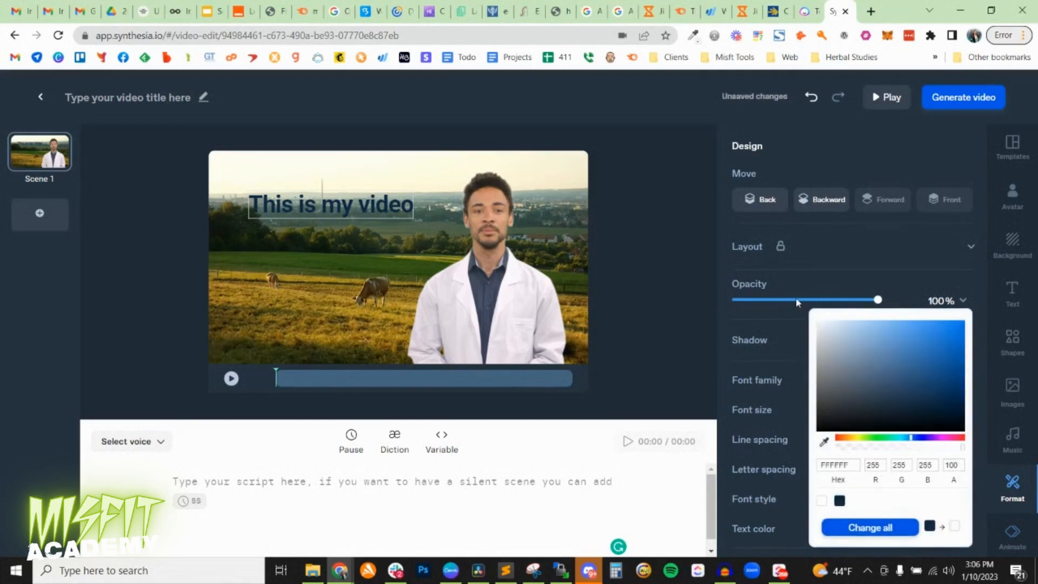
{"action": "left_click", "coordinate": [885, 524]}
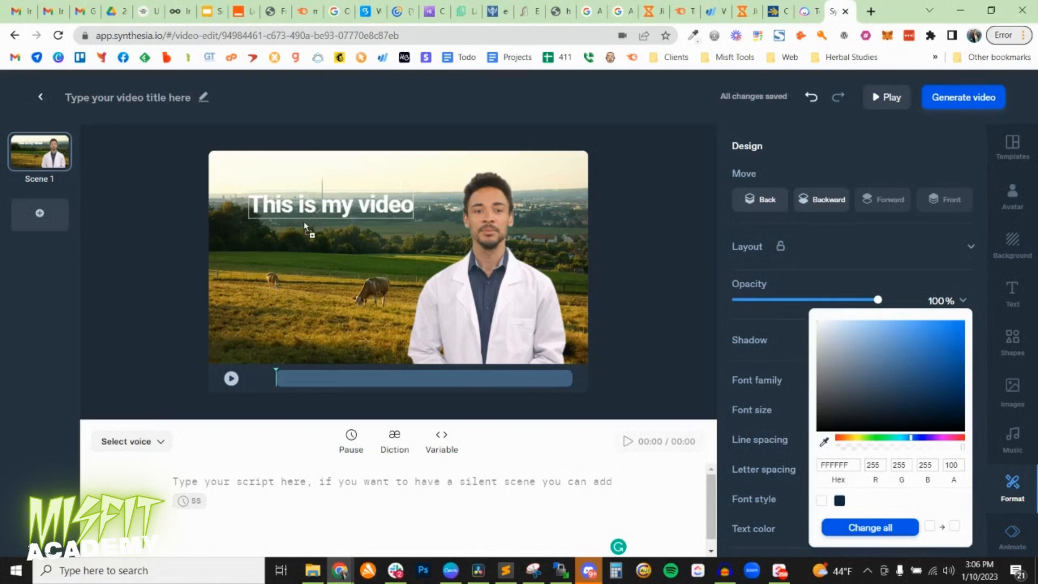
{"action": "left_click", "coordinate": [371, 210]}
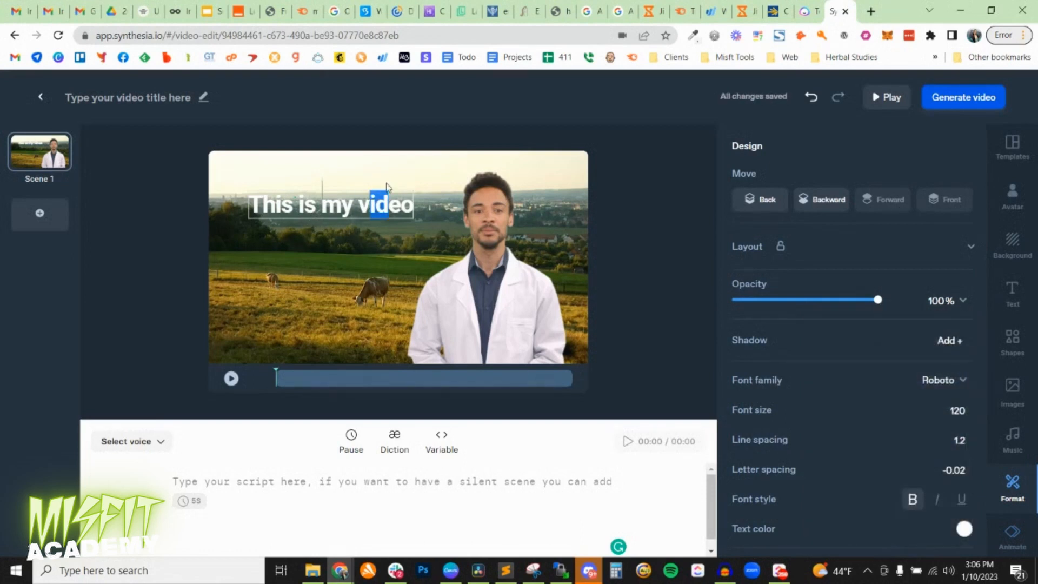
{"action": "left_click", "coordinate": [388, 187]}
{"action": "left_click_drag", "start_coordinate": [372, 200], "coordinate": [349, 233]}
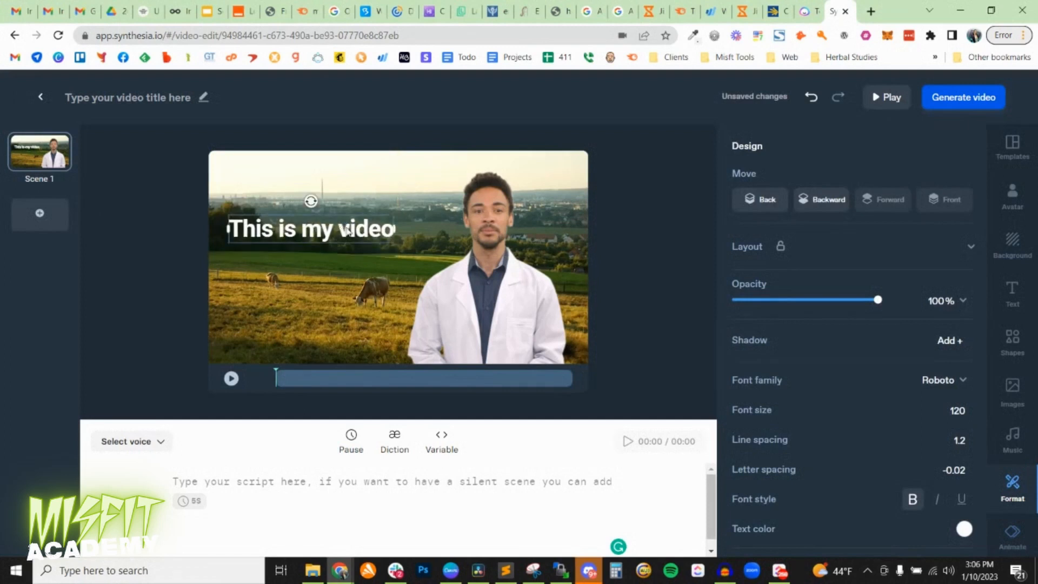
Enter "This is my sample script" as the script for Scene 1.
{"action": "left_click", "coordinate": [241, 489]}
{"action": "type", "text": "This is m"}
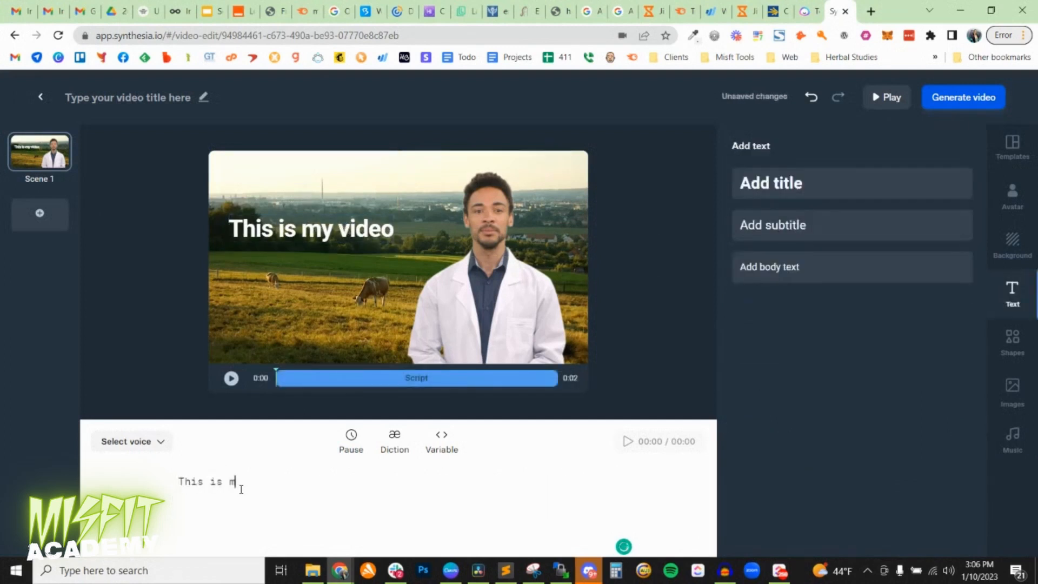
{"action": "type", "text": "y sample script"}
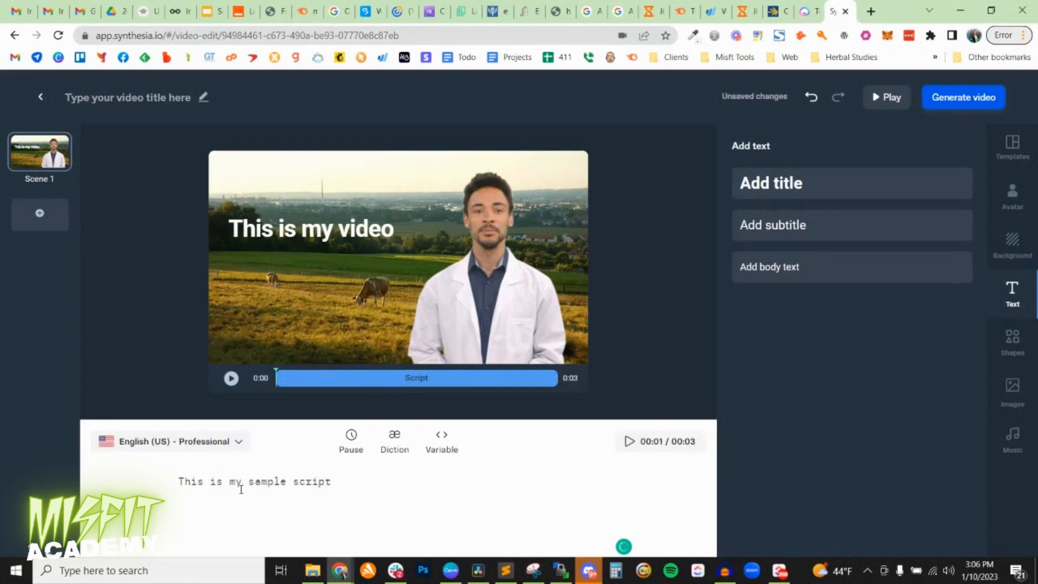
Browse the available voices and set Scene 1's voice to English (US) - Friendly.
{"action": "left_click", "coordinate": [144, 447]}
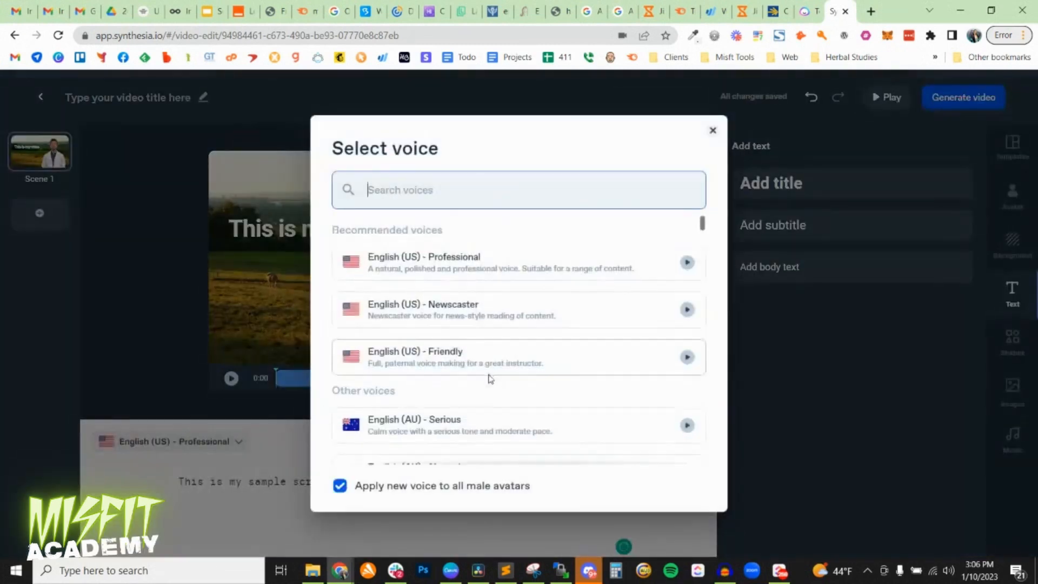
{"action": "scroll", "coordinate": [491, 384], "scroll_direction": "down", "scroll_amount": 4}
{"action": "scroll", "coordinate": [490, 384], "scroll_direction": "down", "scroll_amount": 10}
{"action": "scroll", "coordinate": [490, 384], "scroll_direction": "up", "scroll_amount": 6}
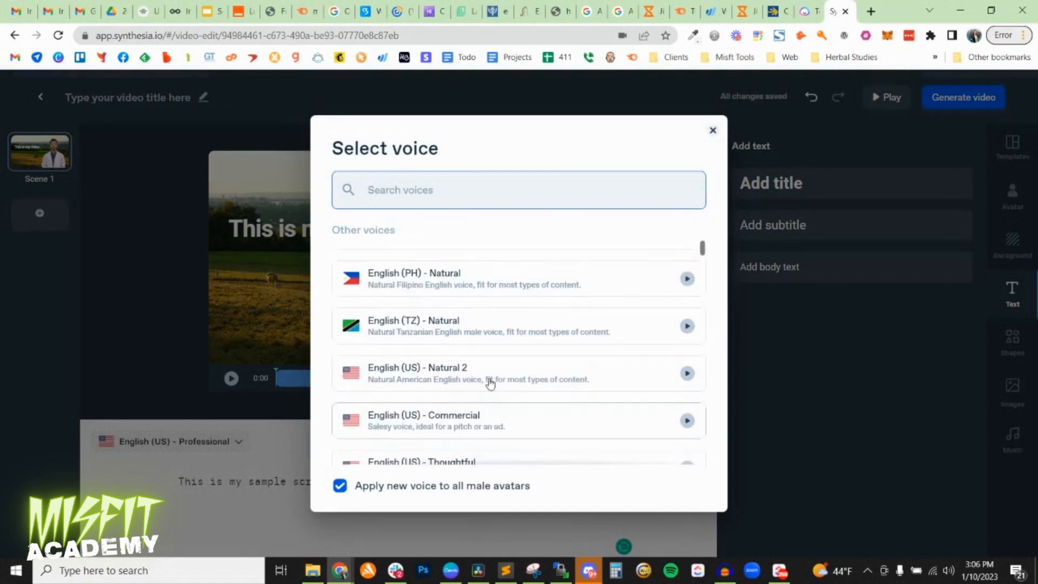
{"action": "scroll", "coordinate": [491, 384], "scroll_direction": "up", "scroll_amount": 8}
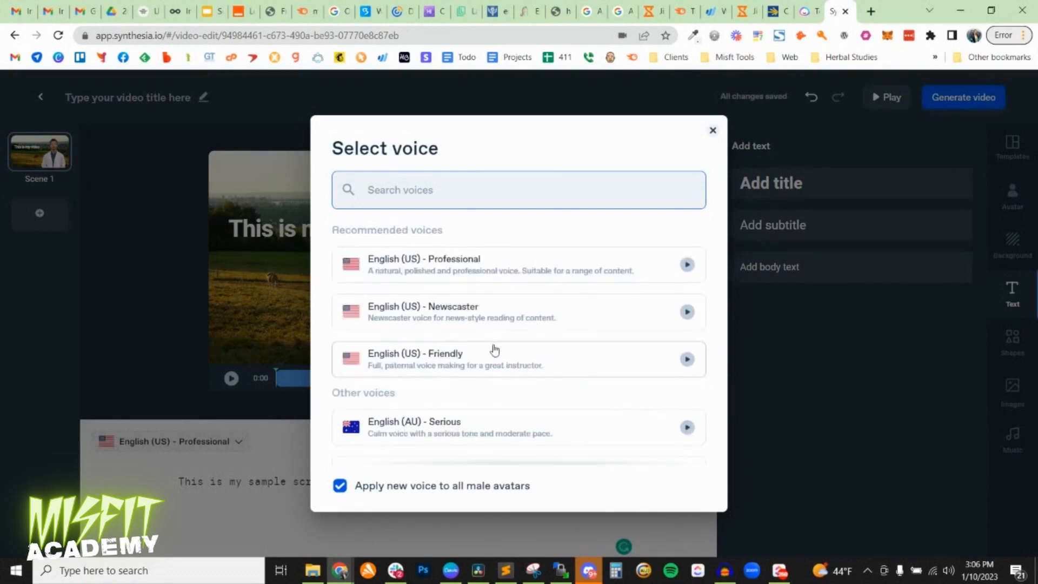
{"action": "left_click", "coordinate": [435, 359]}
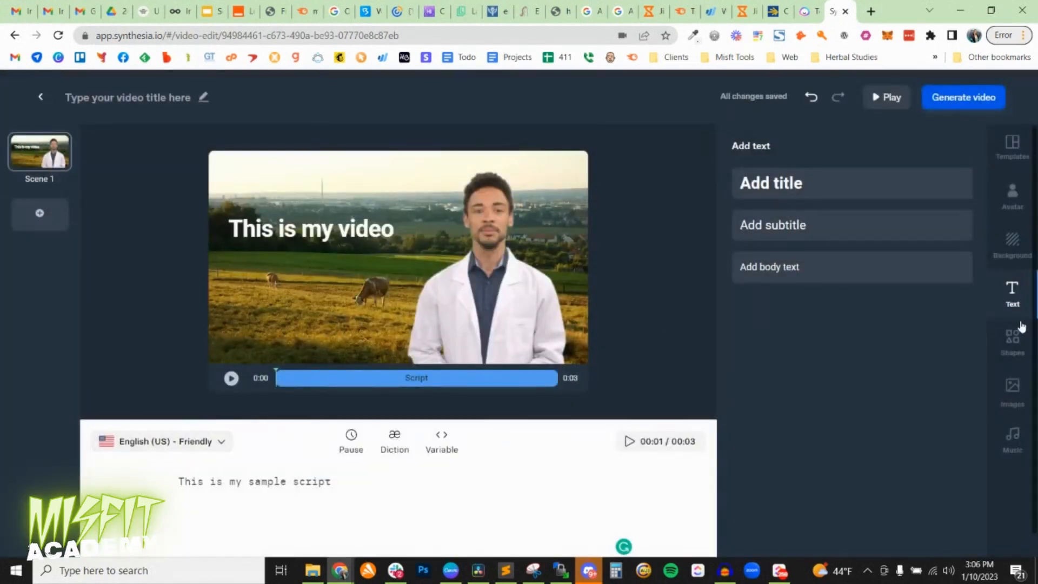
Add the uploaded potter.png logo to Scene 1 and place it below the title, near the lower-left corner of the scene.
{"action": "left_click", "coordinate": [1012, 340]}
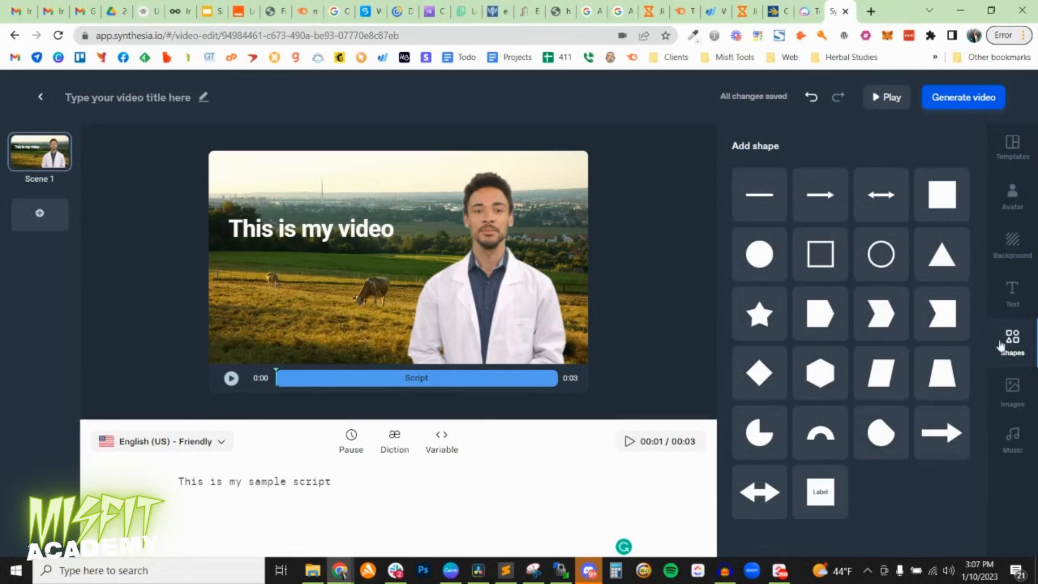
{"action": "left_click", "coordinate": [1012, 388]}
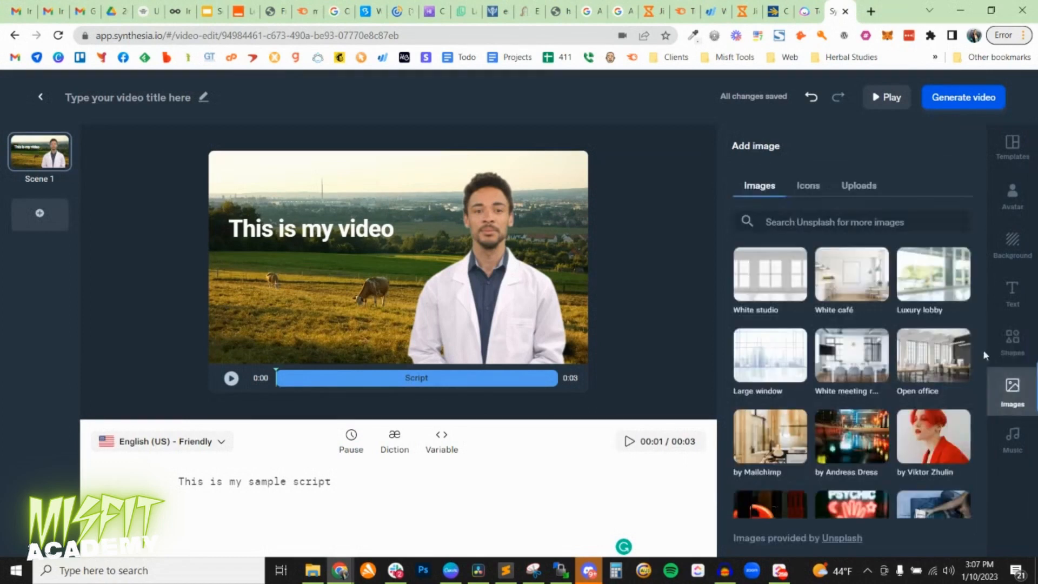
{"action": "left_click", "coordinate": [854, 189]}
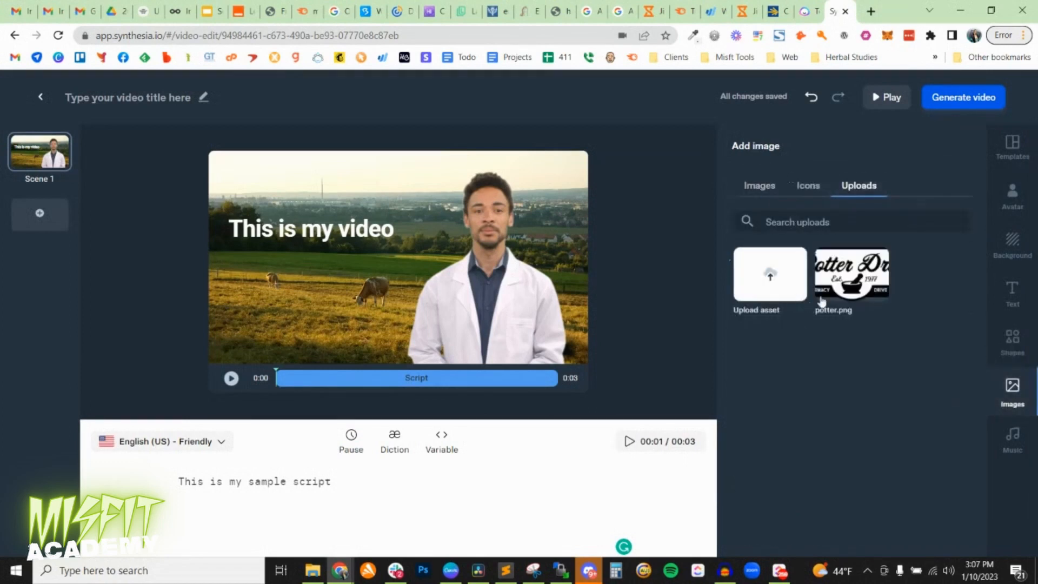
{"action": "left_click", "coordinate": [841, 289]}
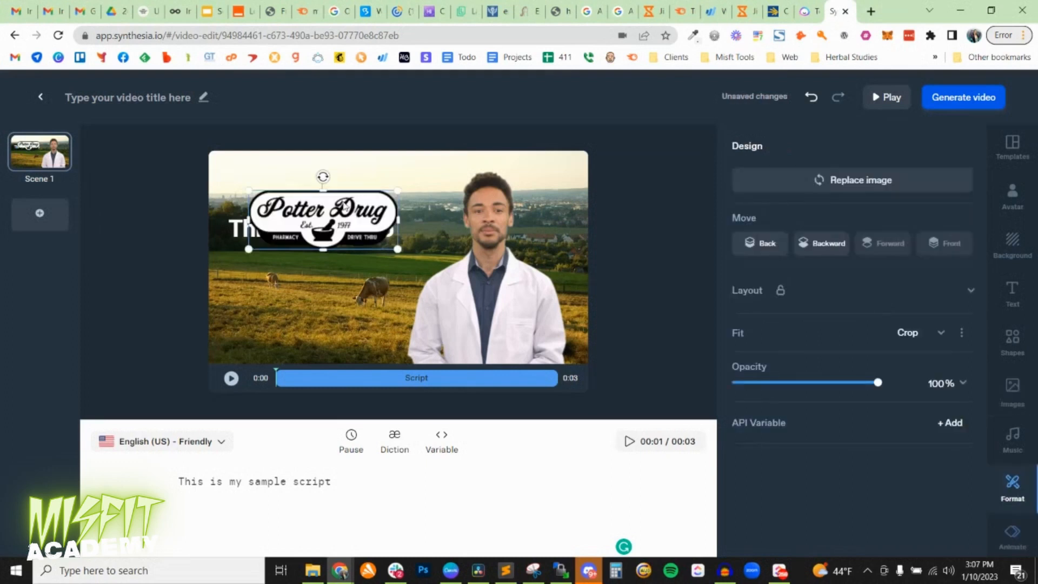
{"action": "left_click_drag", "start_coordinate": [346, 206], "coordinate": [320, 304]}
Shrink the Potter Drug logo to roughly two thirds of its inserted width, keeping its lower-left corner in place.
{"action": "left_click", "coordinate": [380, 292]}
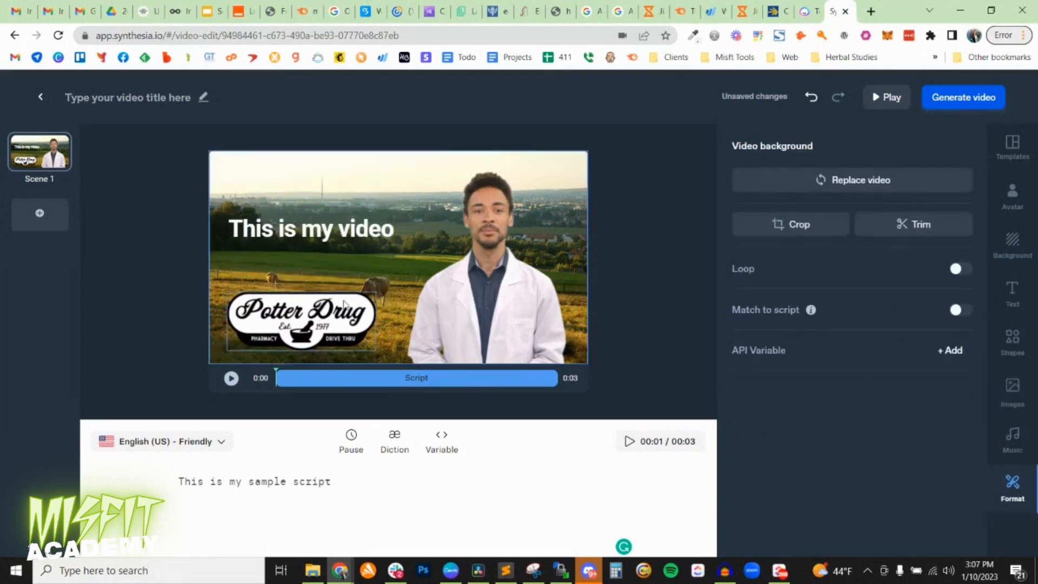
{"action": "left_click", "coordinate": [372, 294]}
{"action": "left_click_drag", "start_coordinate": [377, 292], "coordinate": [306, 326]}
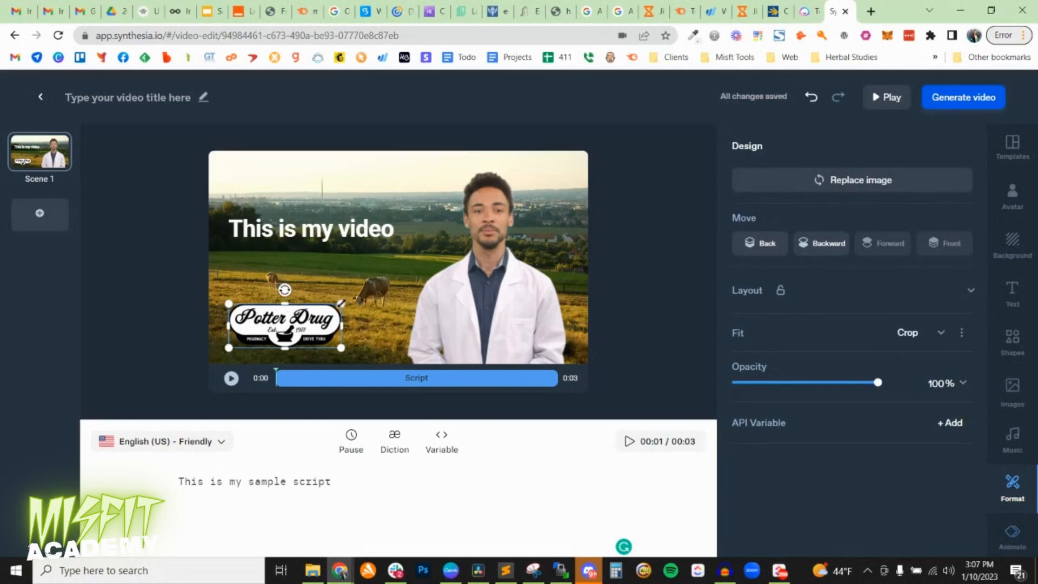
{"action": "mouse_move", "coordinate": [341, 303]}
{"action": "left_mouse_down"}
{"action": "mouse_move", "coordinate": [371, 292]}
{"action": "mouse_move", "coordinate": [324, 310]}
{"action": "mouse_move", "coordinate": [357, 297]}
{"action": "mouse_move", "coordinate": [326, 310]}
{"action": "mouse_move", "coordinate": [278, 305]}
{"action": "mouse_move", "coordinate": [279, 292]}
{"action": "mouse_move", "coordinate": [279, 318]}
{"action": "mouse_move", "coordinate": [278, 310]}
{"action": "mouse_move", "coordinate": [348, 298]}
{"action": "mouse_move", "coordinate": [329, 308]}
{"action": "left_mouse_up"}
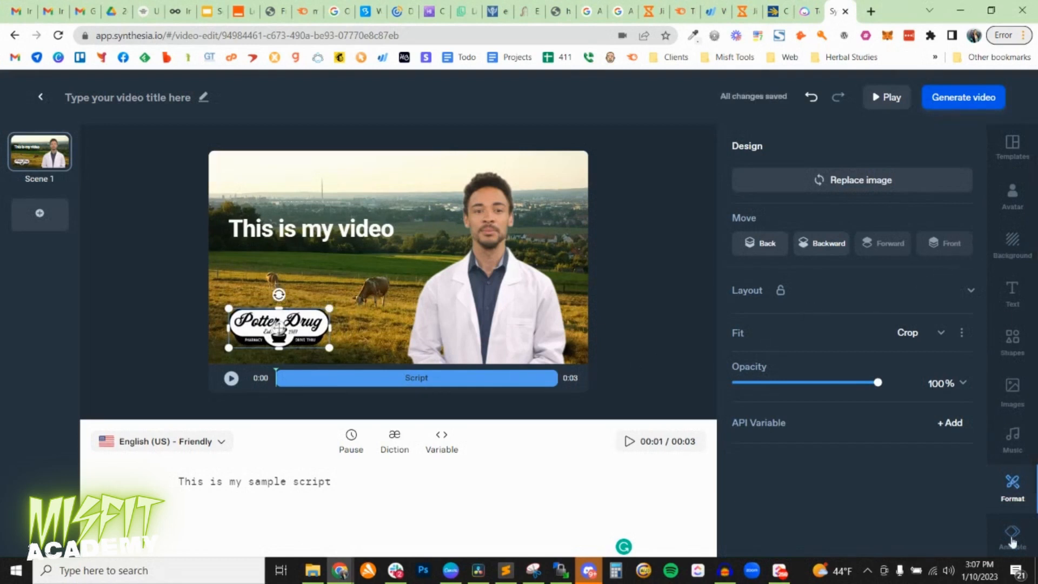
Use the track "Designing" as the video's background music and play a short sample of it.
{"action": "left_click", "coordinate": [1014, 452]}
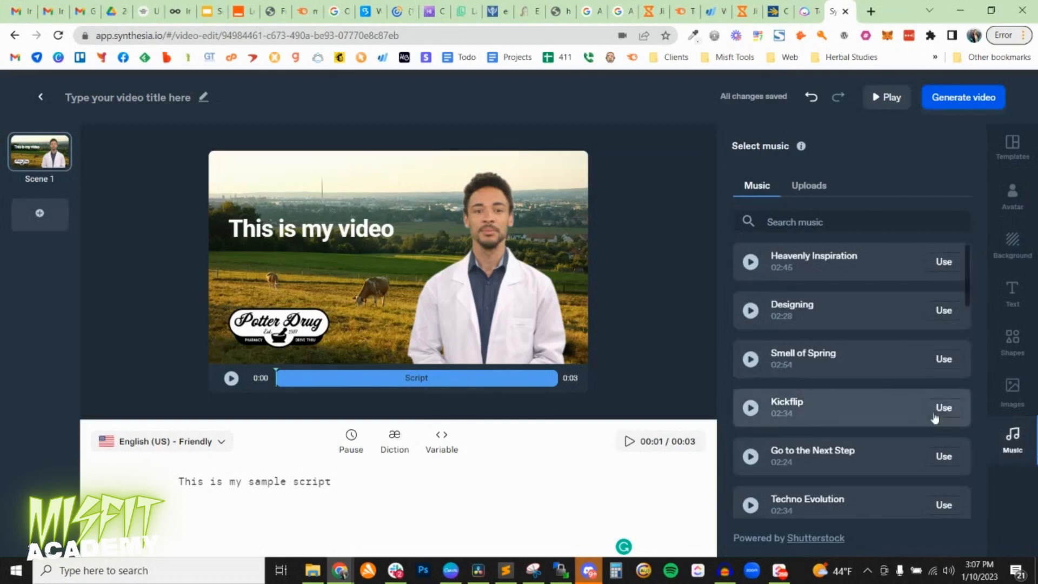
{"action": "left_click", "coordinate": [951, 313]}
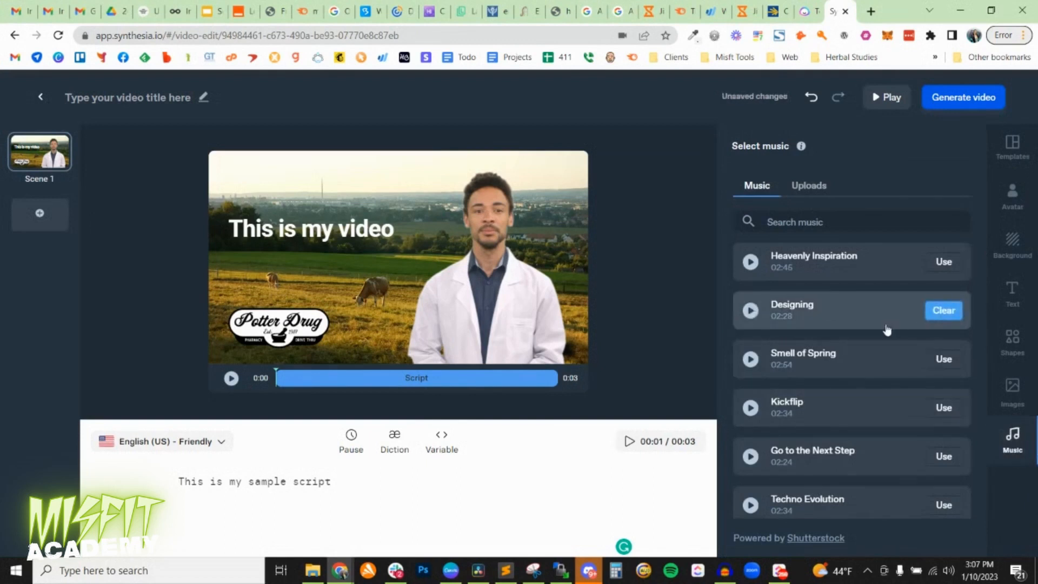
{"action": "left_click", "coordinate": [749, 315]}
{"action": "left_click", "coordinate": [750, 313]}
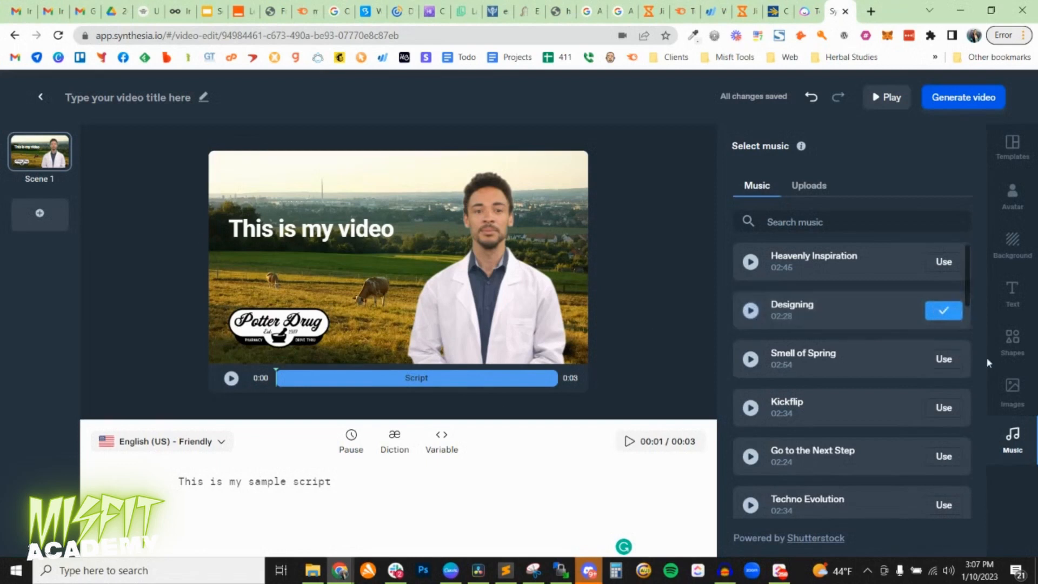
{"action": "left_click", "coordinate": [1009, 342]}
{"action": "left_click", "coordinate": [1012, 244]}
{"action": "left_click", "coordinate": [1012, 293]}
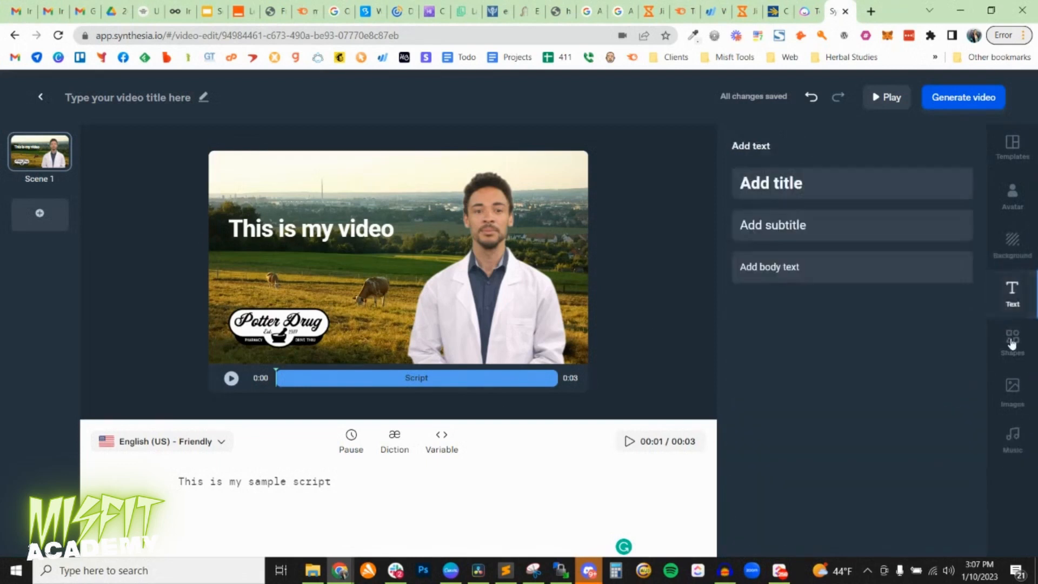
{"action": "left_click", "coordinate": [1012, 343]}
{"action": "left_click", "coordinate": [1013, 387]}
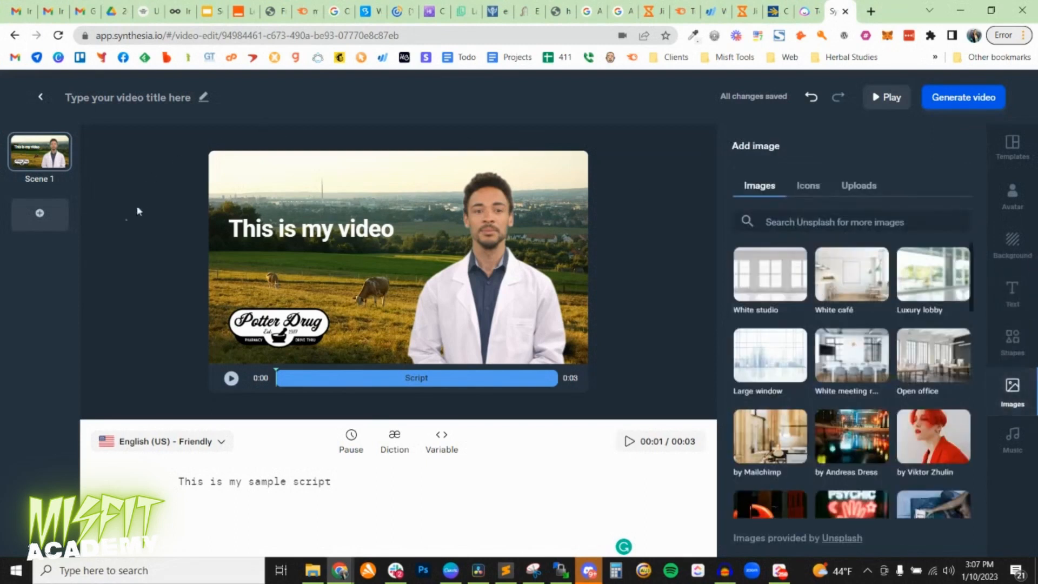
Add a second scene using the Financial Presentation Template layout with the circular avatar beside the title.
{"action": "left_click", "coordinate": [39, 213]}
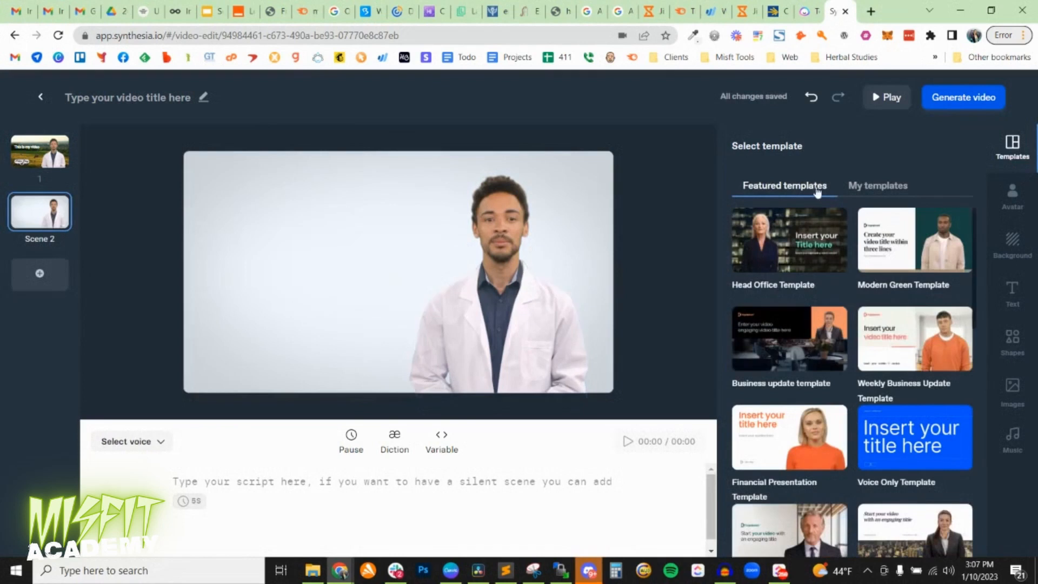
{"action": "scroll", "coordinate": [840, 340], "scroll_direction": "down", "scroll_amount": 3}
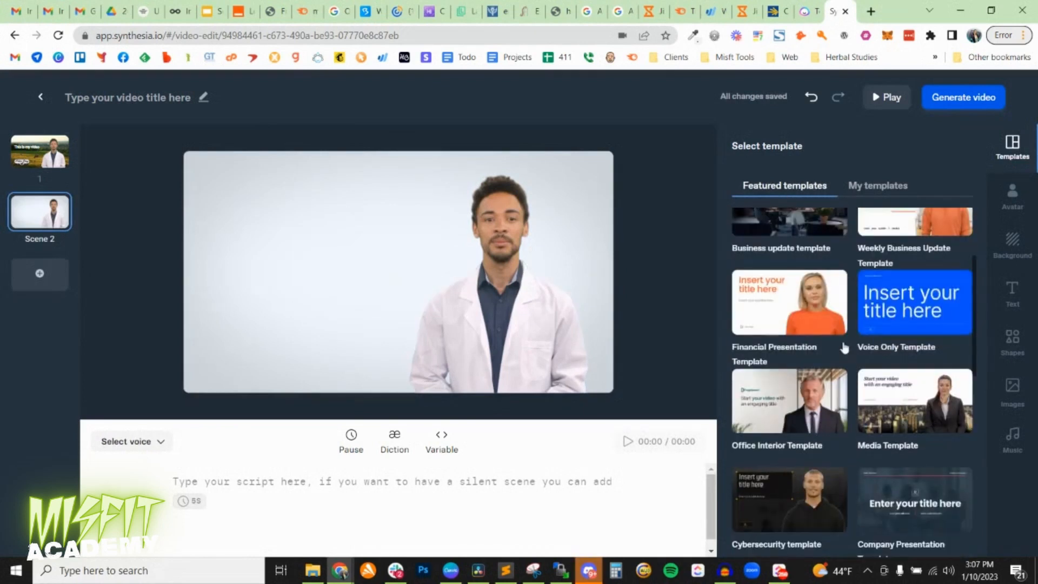
{"action": "left_click", "coordinate": [782, 311]}
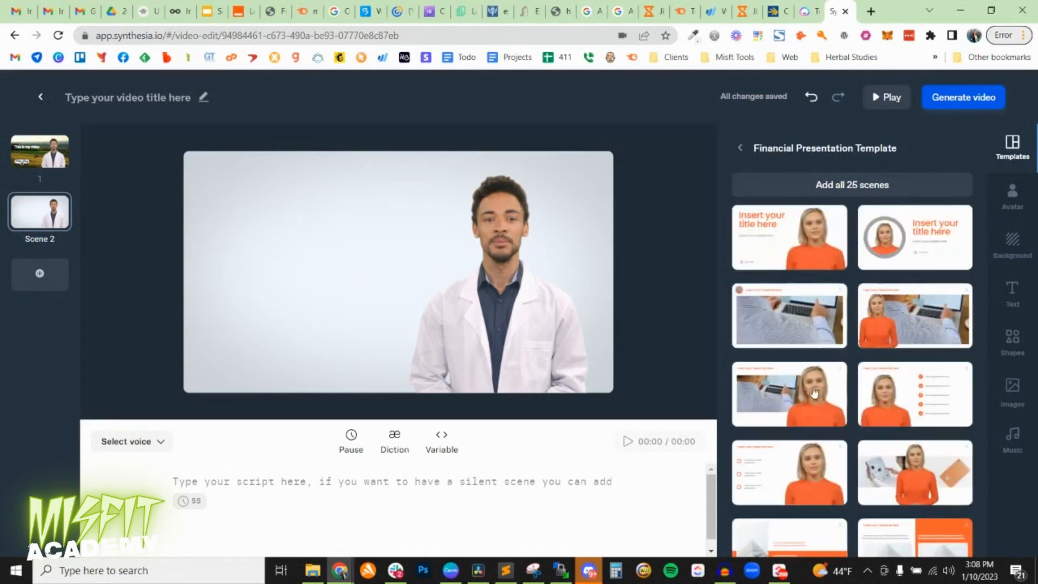
{"action": "scroll", "coordinate": [823, 377], "scroll_direction": "down", "scroll_amount": 3}
{"action": "scroll", "coordinate": [824, 378], "scroll_direction": "down", "scroll_amount": 10}
{"action": "left_click", "coordinate": [887, 241]}
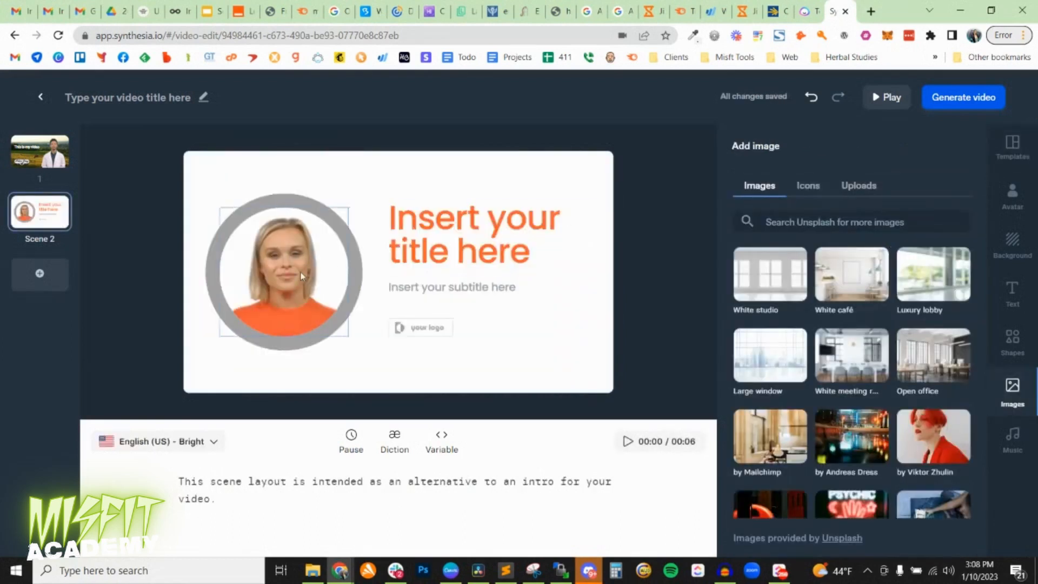
Replace the circular avatar in Scene 2 with the Samuel avatar in the white coat.
{"action": "left_click", "coordinate": [302, 275]}
{"action": "right_click", "coordinate": [302, 277]}
{"action": "left_click", "coordinate": [277, 242]}
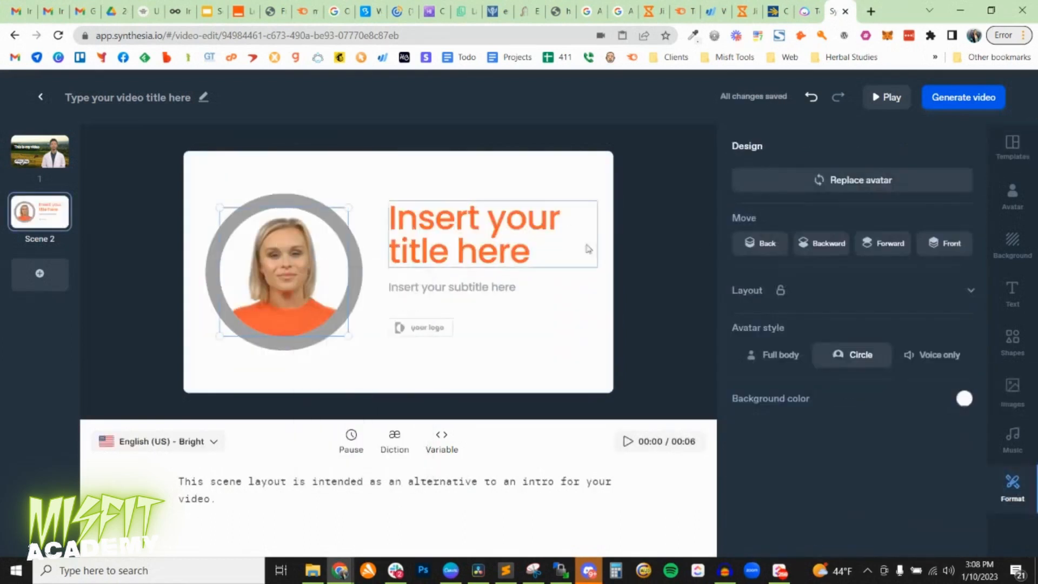
{"action": "left_click", "coordinate": [831, 188]}
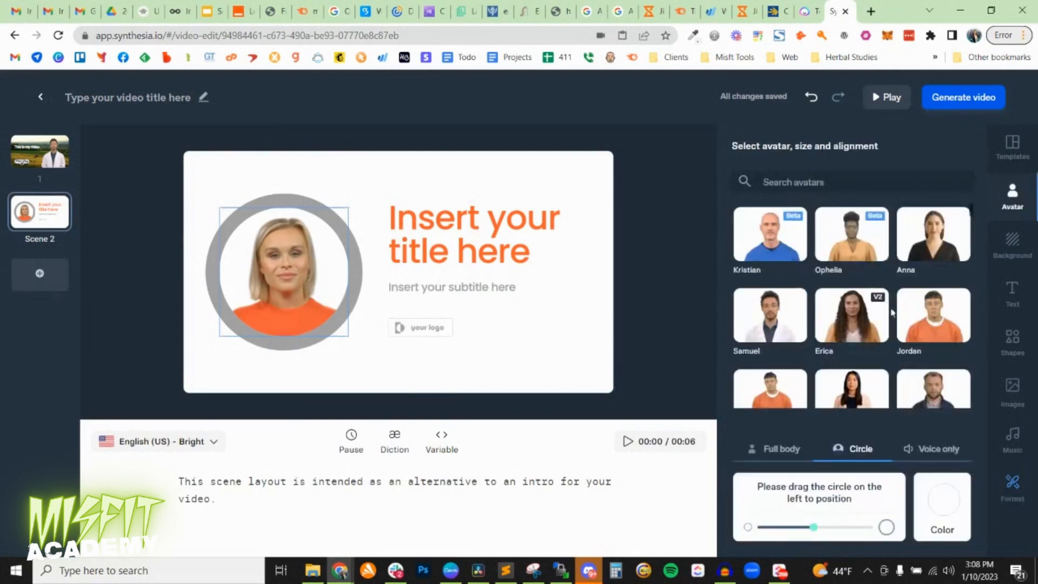
{"action": "left_click", "coordinate": [765, 324]}
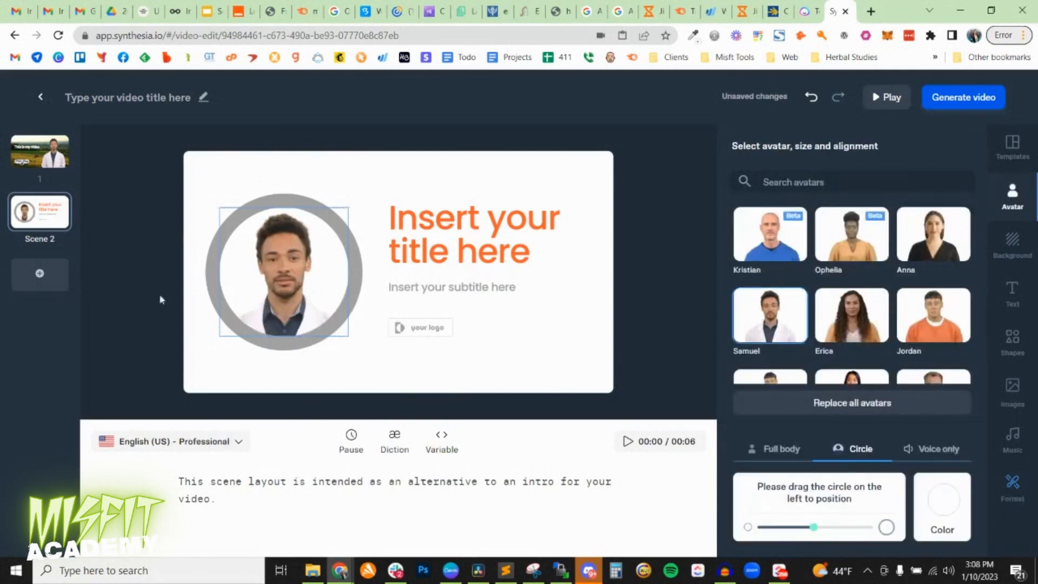
{"action": "left_click", "coordinate": [36, 165]}
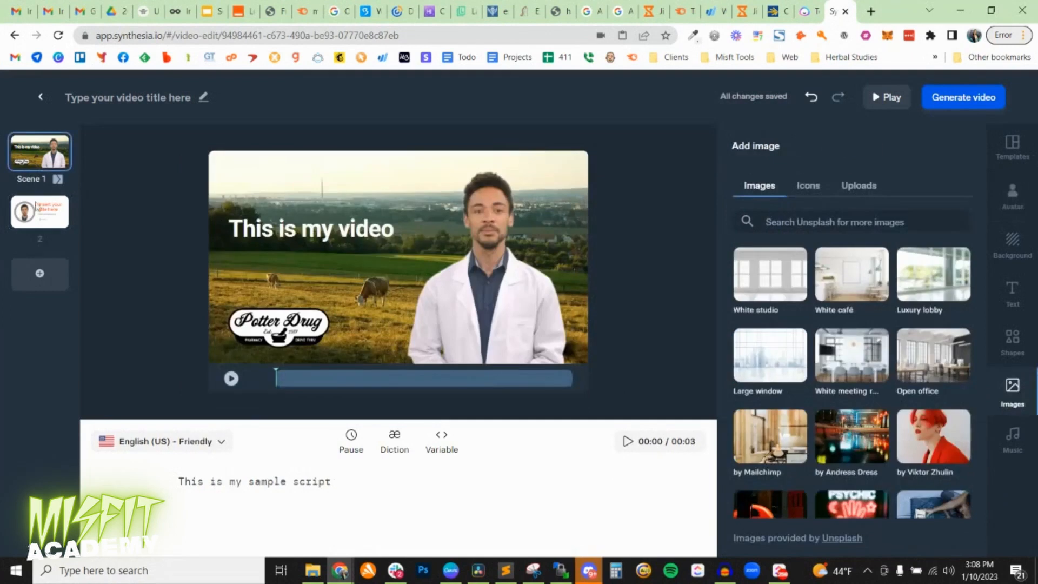
{"action": "left_click", "coordinate": [39, 214]}
{"action": "left_click", "coordinate": [408, 225]}
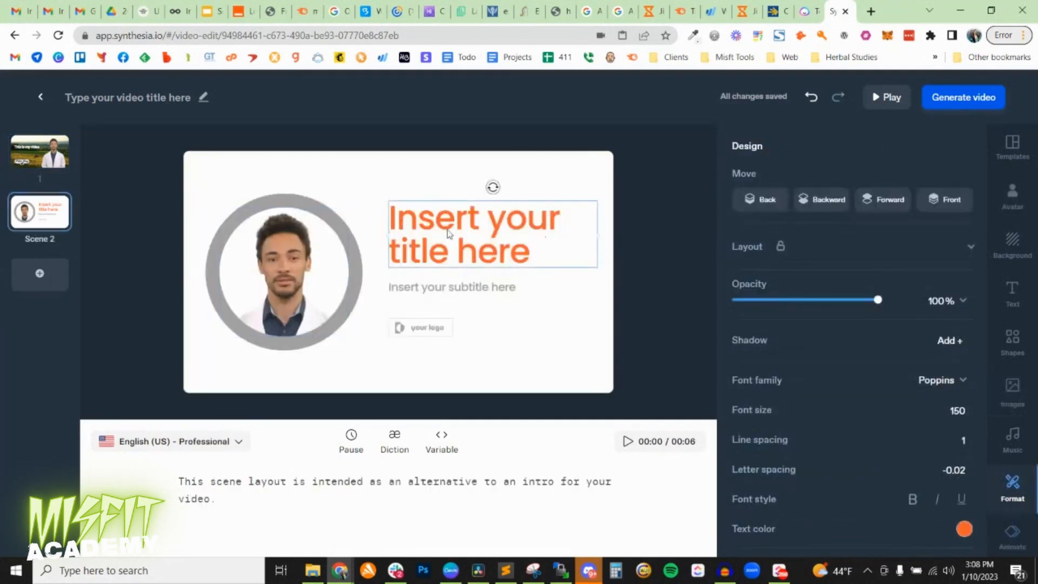
{"action": "left_click", "coordinate": [418, 330]}
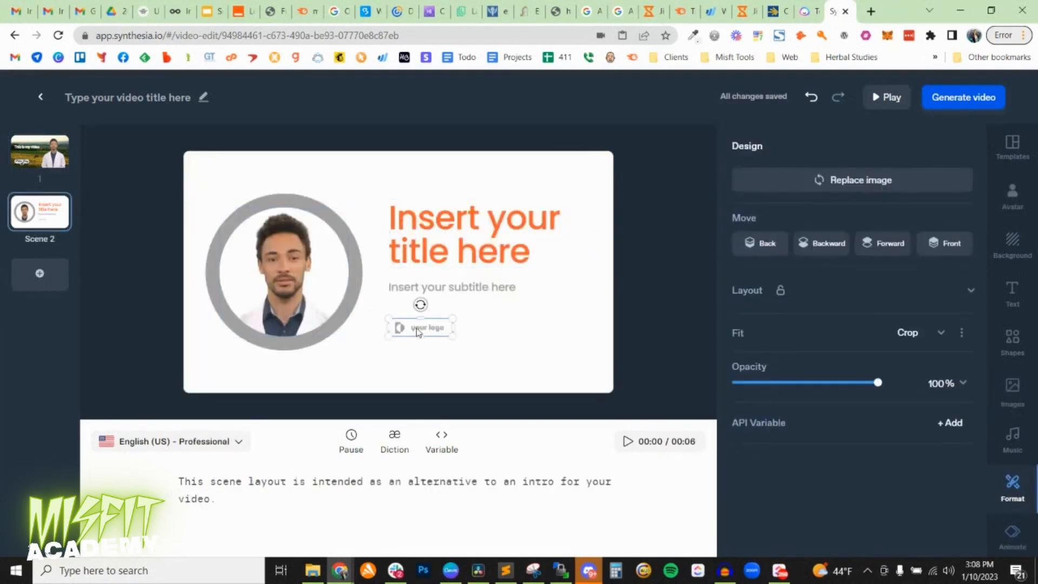
Replace Scene 2's script with "This is my ending scene" and play a preview of the whole video.
{"action": "left_click_drag", "start_coordinate": [308, 509], "coordinate": [144, 460]}
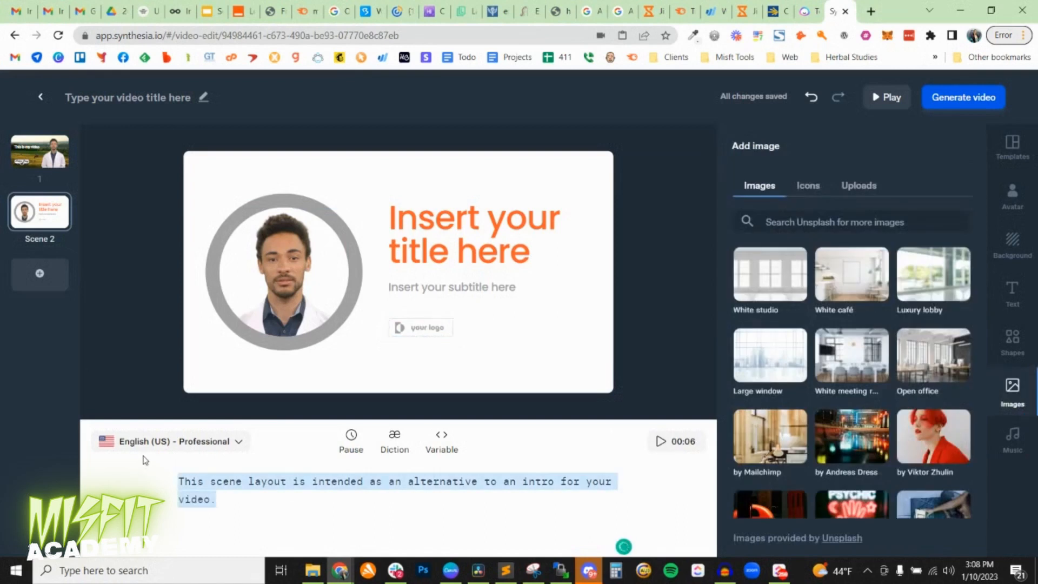
{"action": "type", "text": "This is my ending scen"}
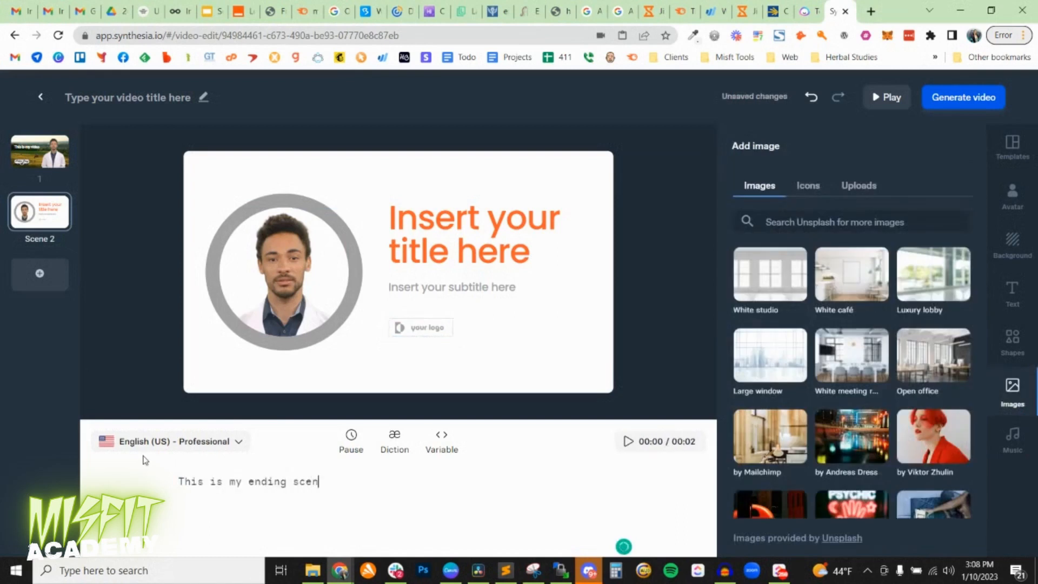
{"action": "type", "text": "e"}
{"action": "left_click", "coordinate": [882, 105]}
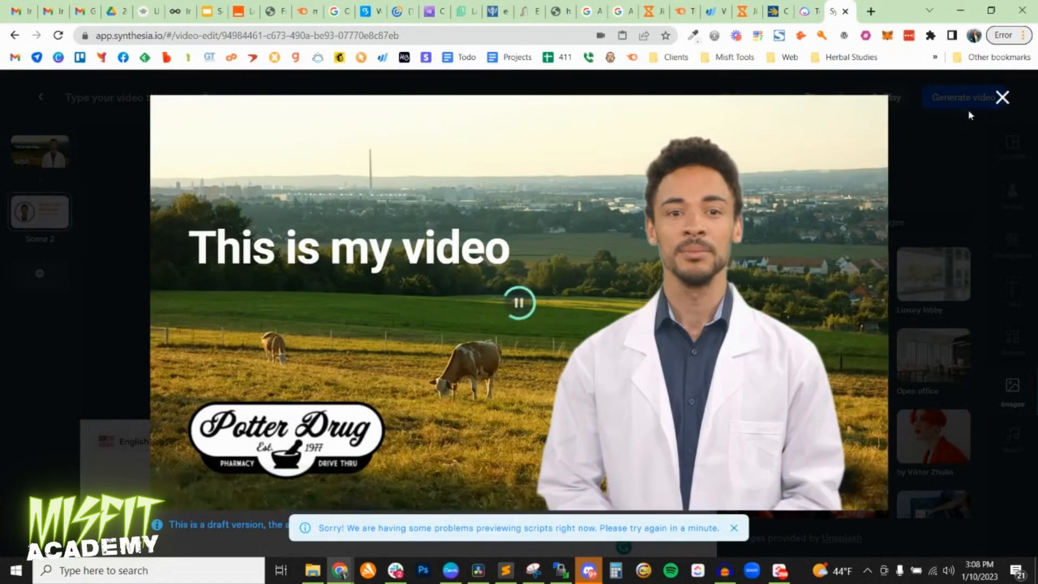
{"action": "left_click", "coordinate": [1002, 97]}
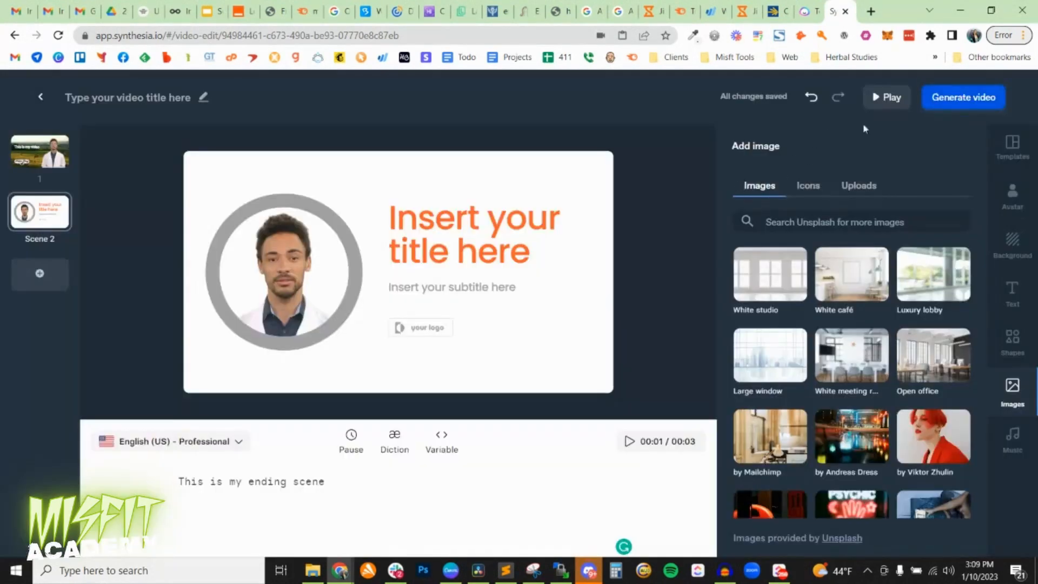
Generate the video with captions turned off, saving and processing it under the default title.
{"action": "left_click", "coordinate": [967, 103]}
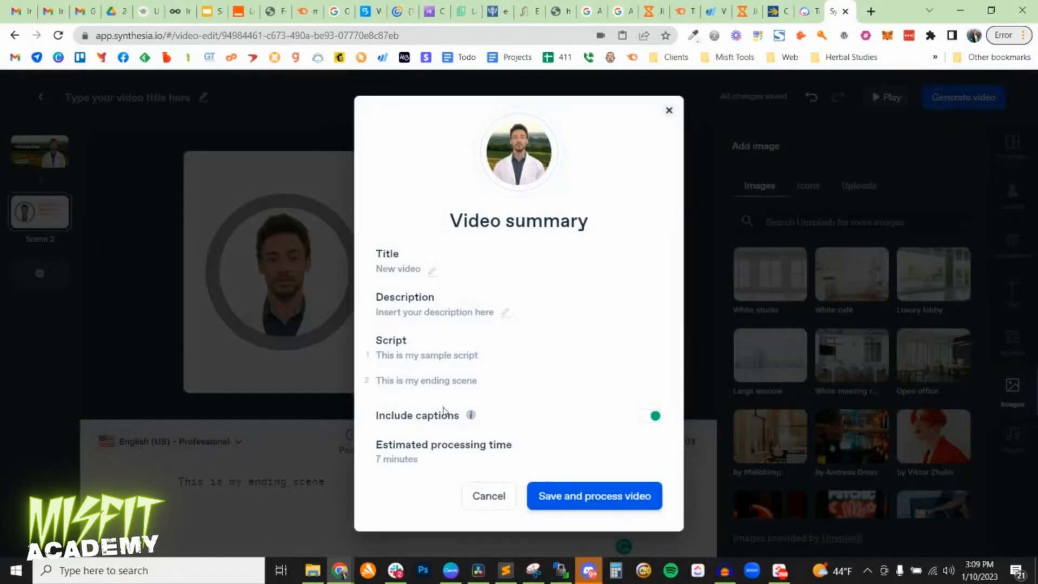
{"action": "left_click", "coordinate": [657, 416]}
{"action": "left_click", "coordinate": [646, 415]}
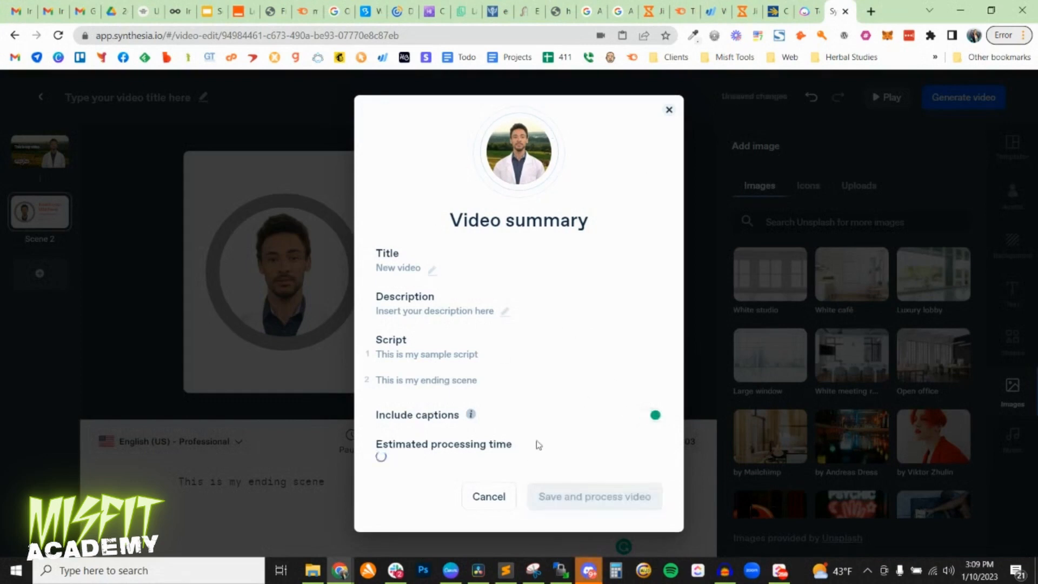
{"action": "left_click", "coordinate": [654, 418]}
{"action": "left_click", "coordinate": [586, 502]}
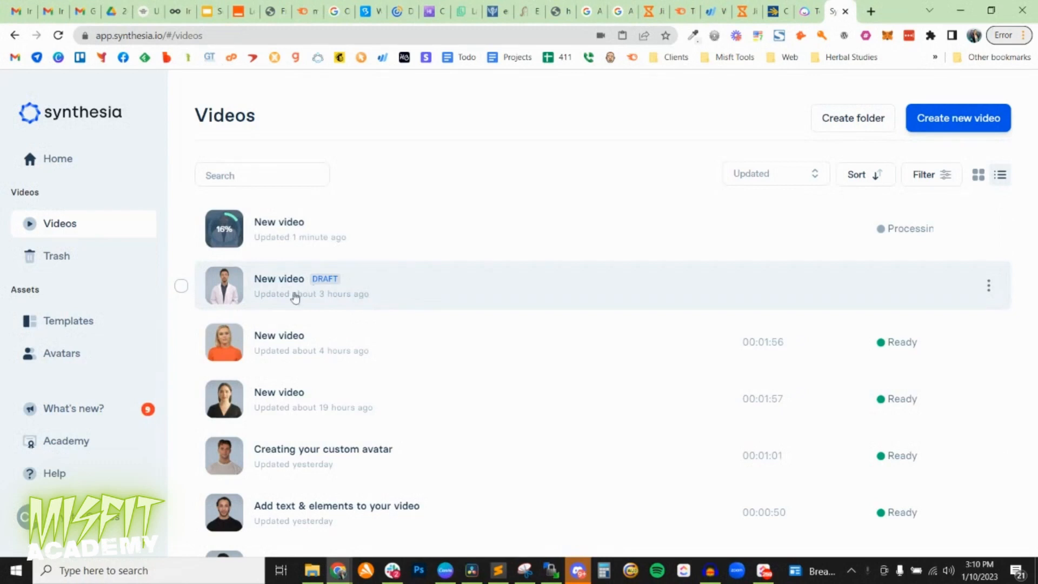
Download the newly processed video from the video list.
{"action": "scroll", "coordinate": [343, 382], "scroll_direction": "down", "scroll_amount": 3}
{"action": "scroll", "coordinate": [342, 381], "scroll_direction": "up", "scroll_amount": 3}
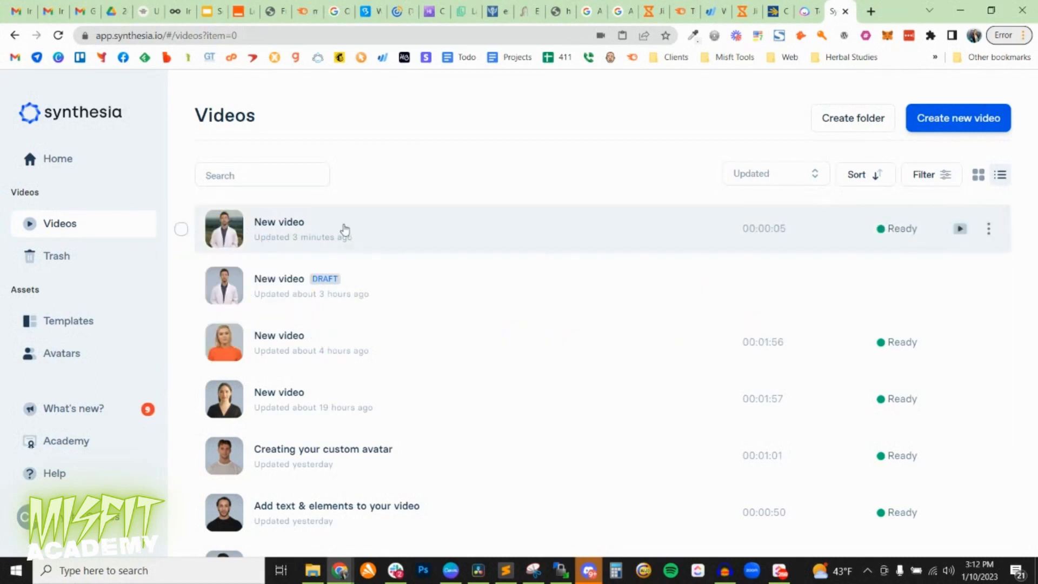
{"action": "left_click", "coordinate": [988, 229]}
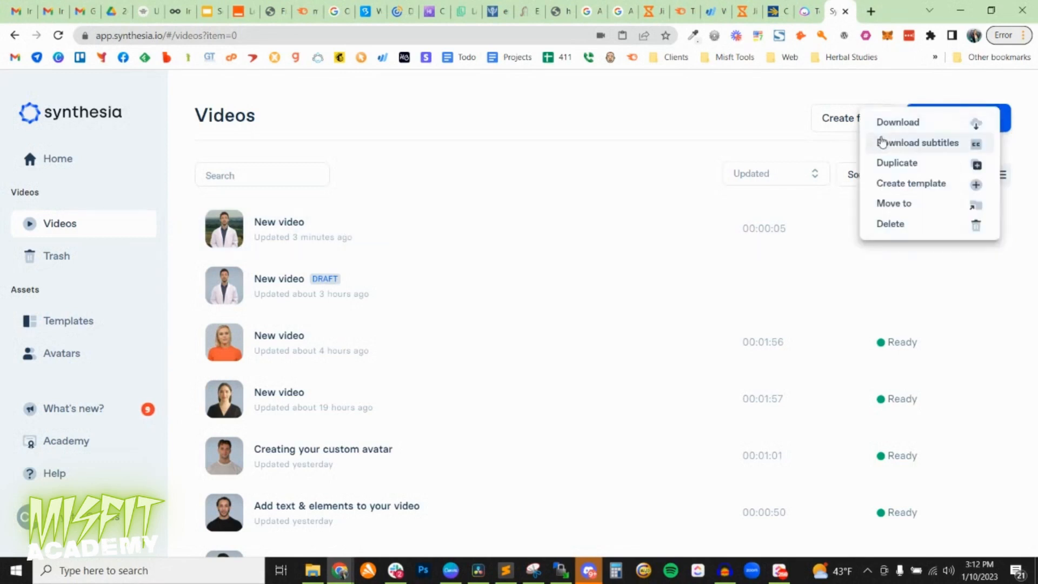
{"action": "left_click", "coordinate": [883, 122]}
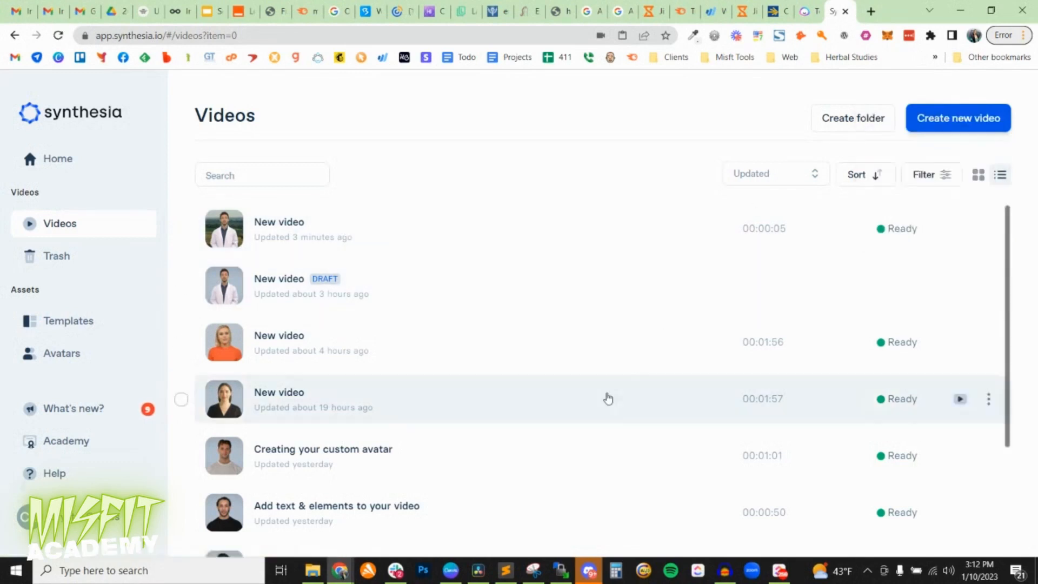